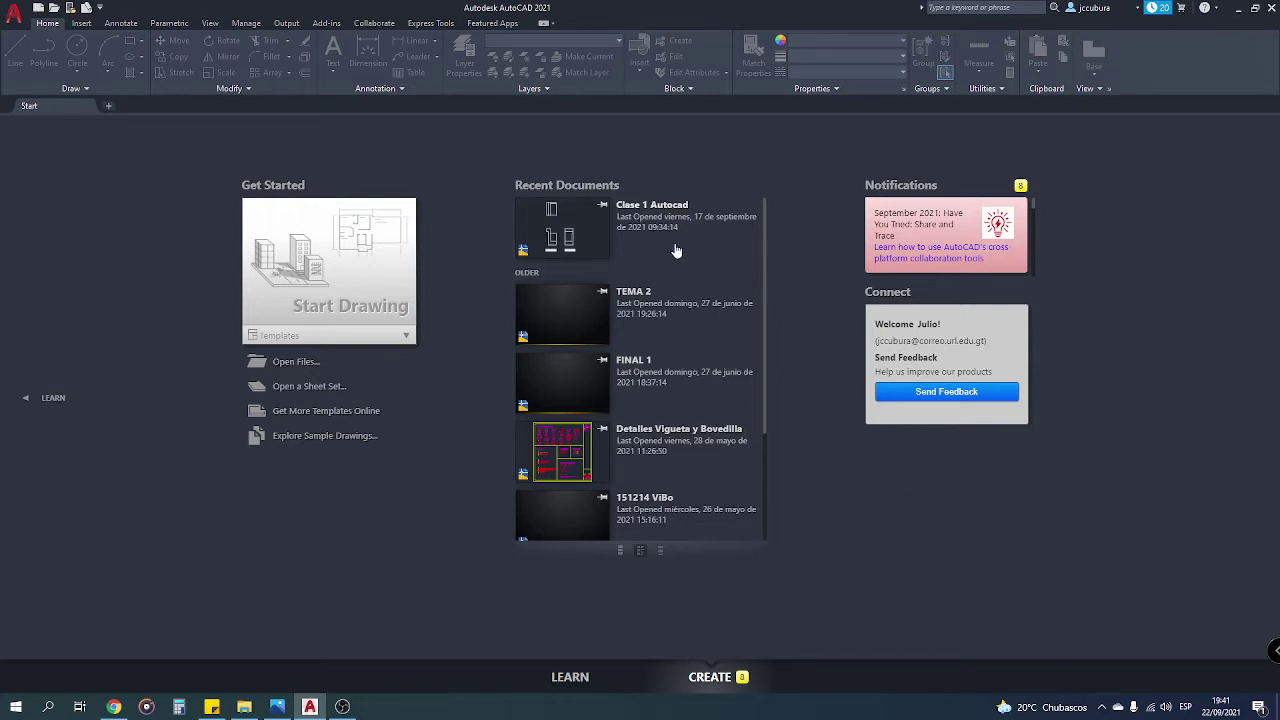
- Start a new drawing and set its length precision to 0.00 and its insertion scale to Centimeters
click(344, 254)
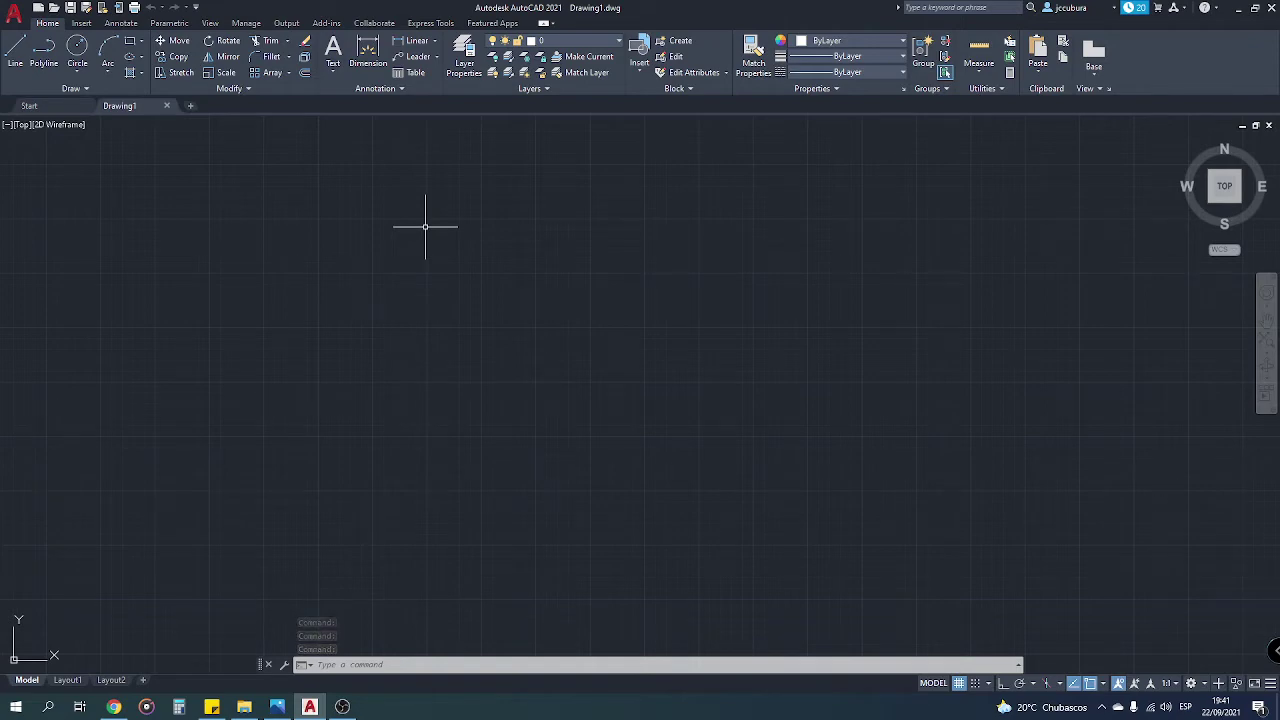
text(UN)
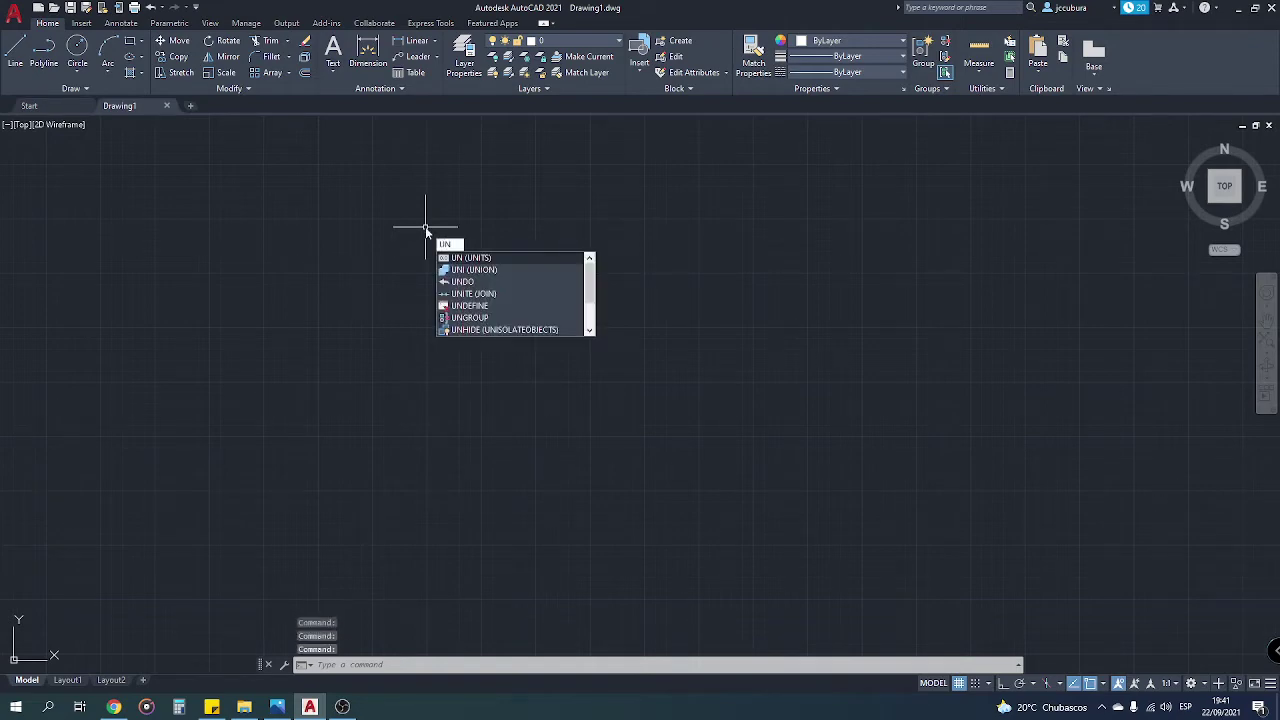
key(Return)
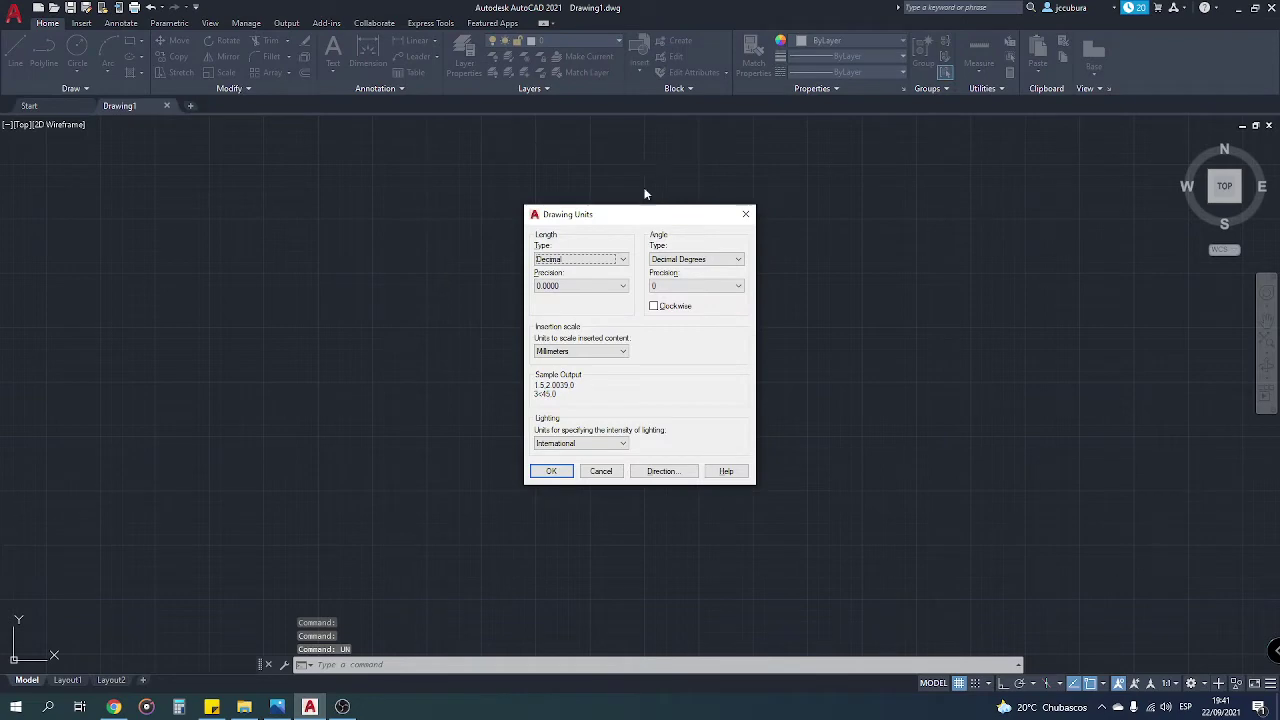
click(606, 286)
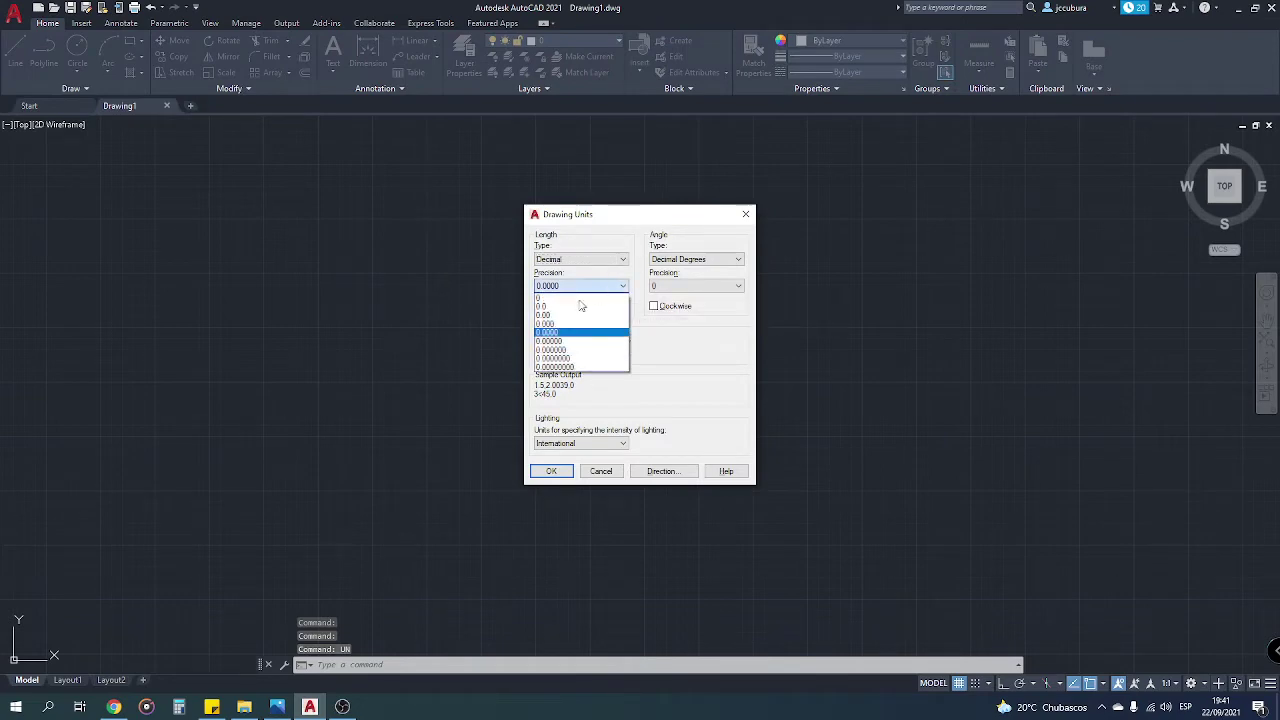
click(575, 314)
click(565, 352)
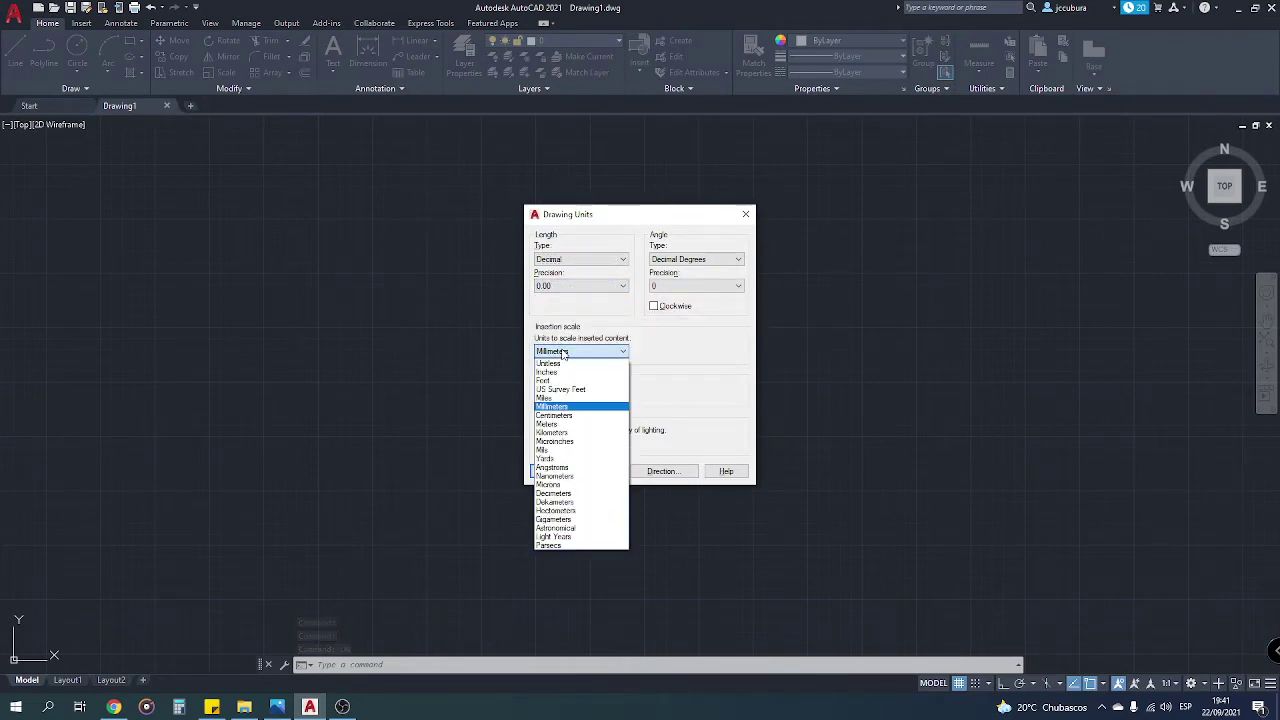
click(558, 415)
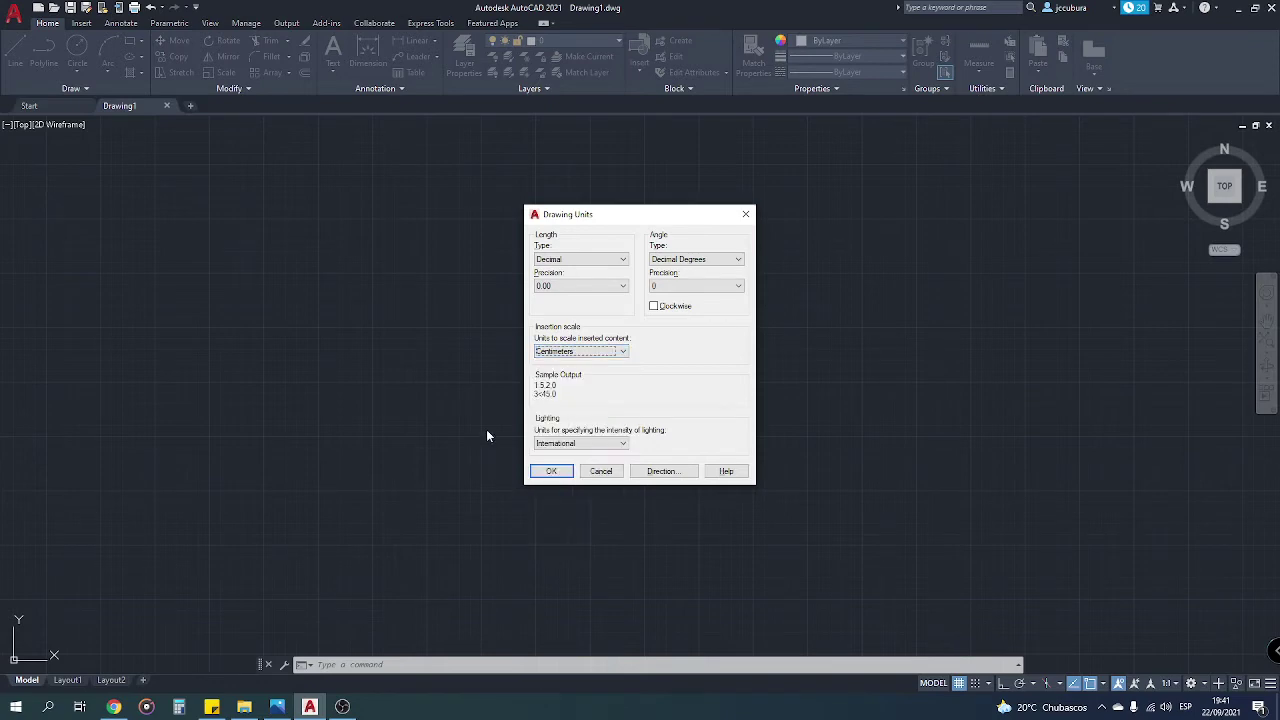
click(551, 471)
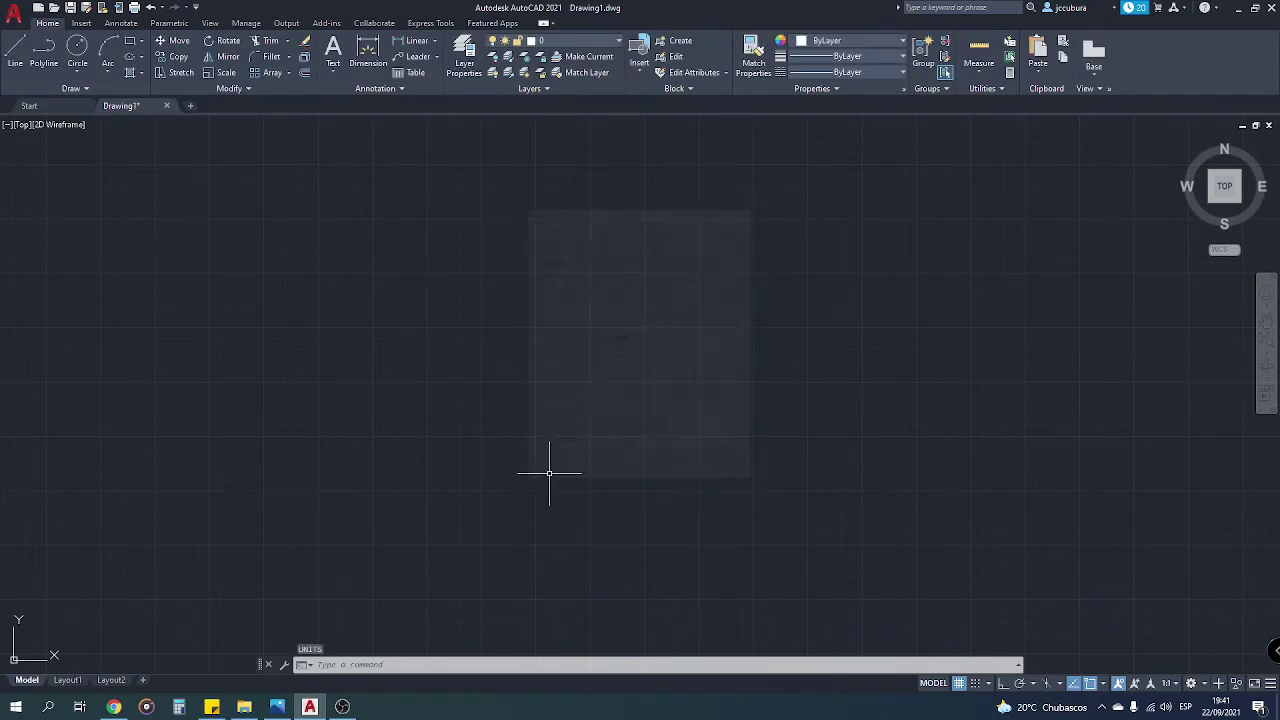
scroll(514, 457, down, 3)
middle_drag(514, 457, 453, 467)
scroll(434, 503, down, 2)
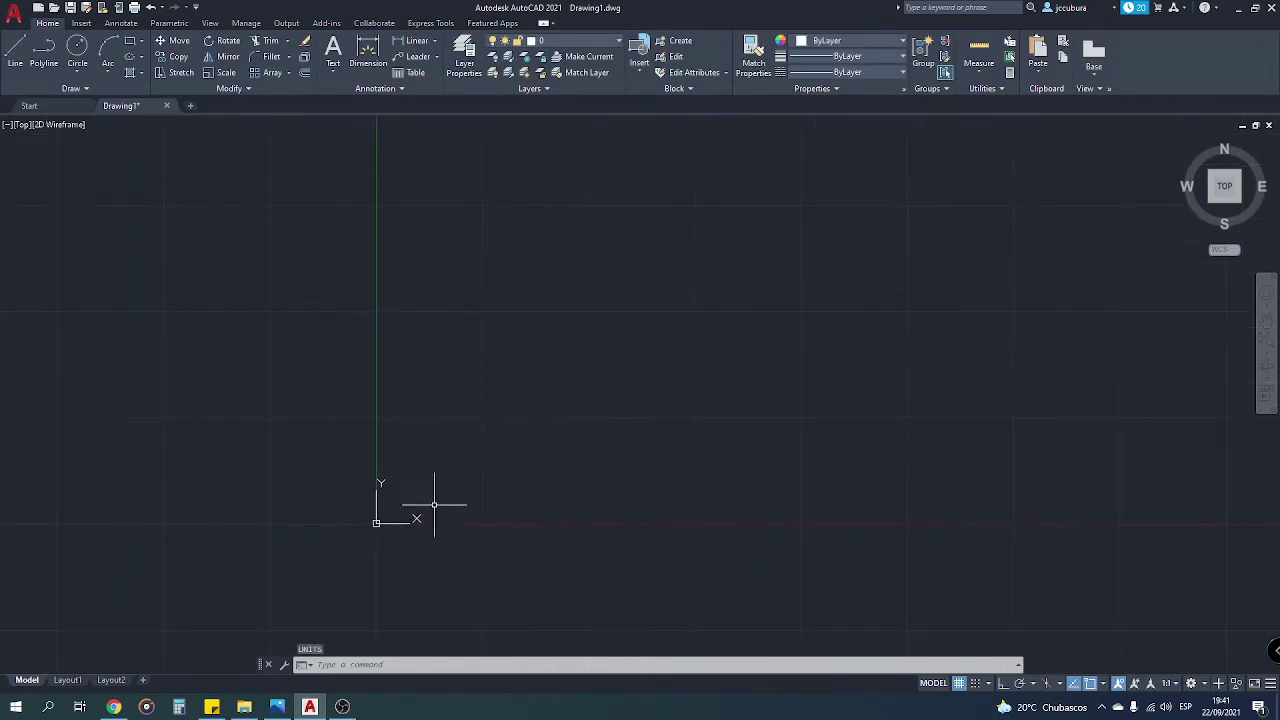
scroll(414, 506, up, 2)
middle_drag(497, 460, 449, 460)
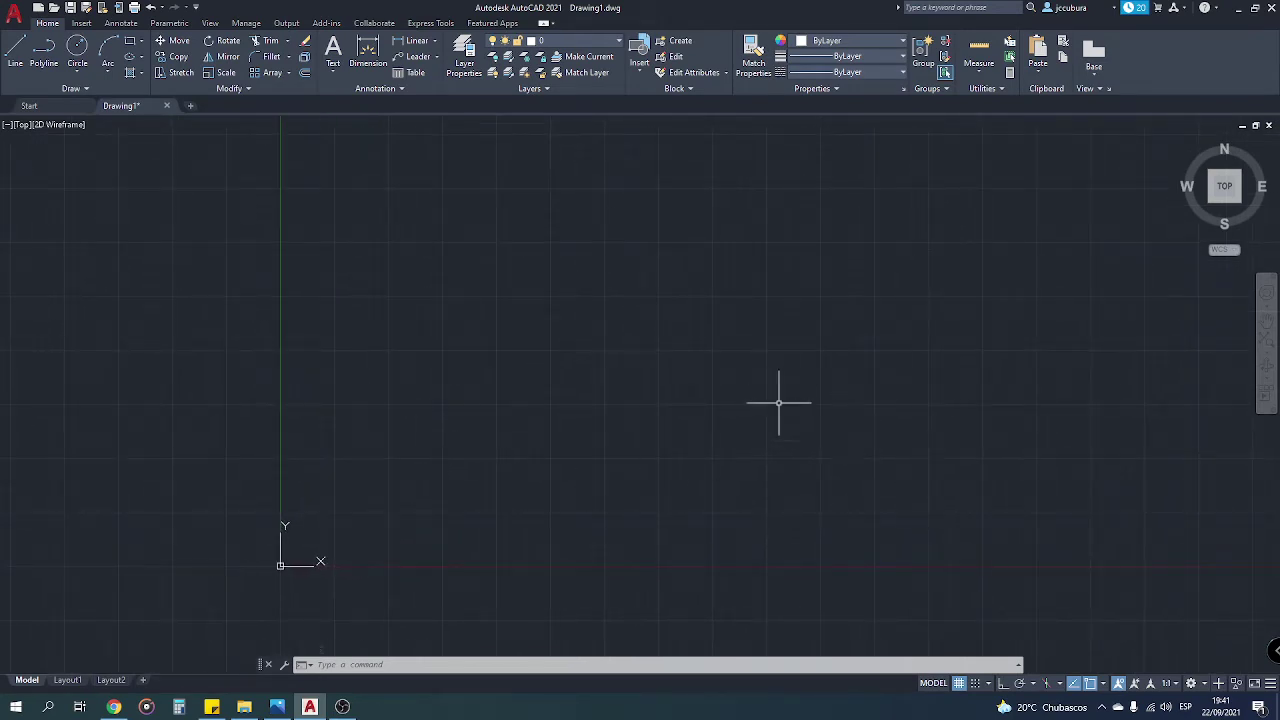
- Choose Polar Snap as the snap type, toggle the grid off and on again, and toggle snap mode on and off again
click(988, 684)
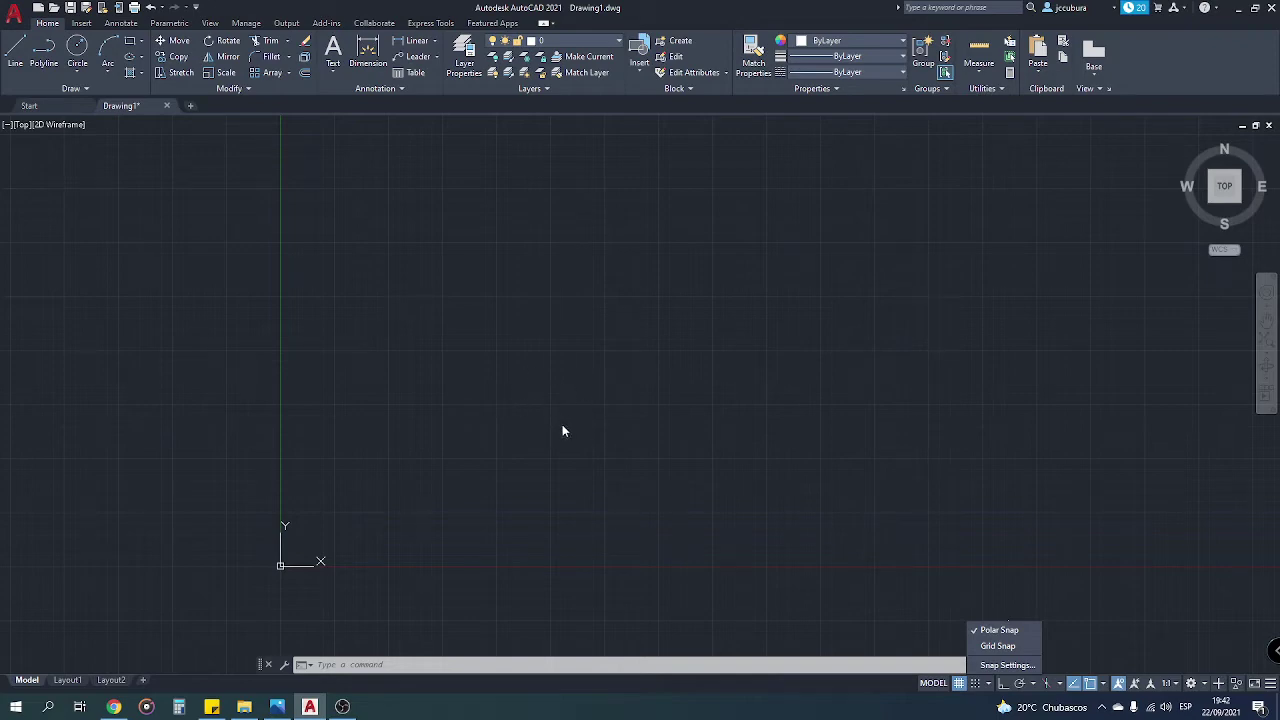
click(1018, 631)
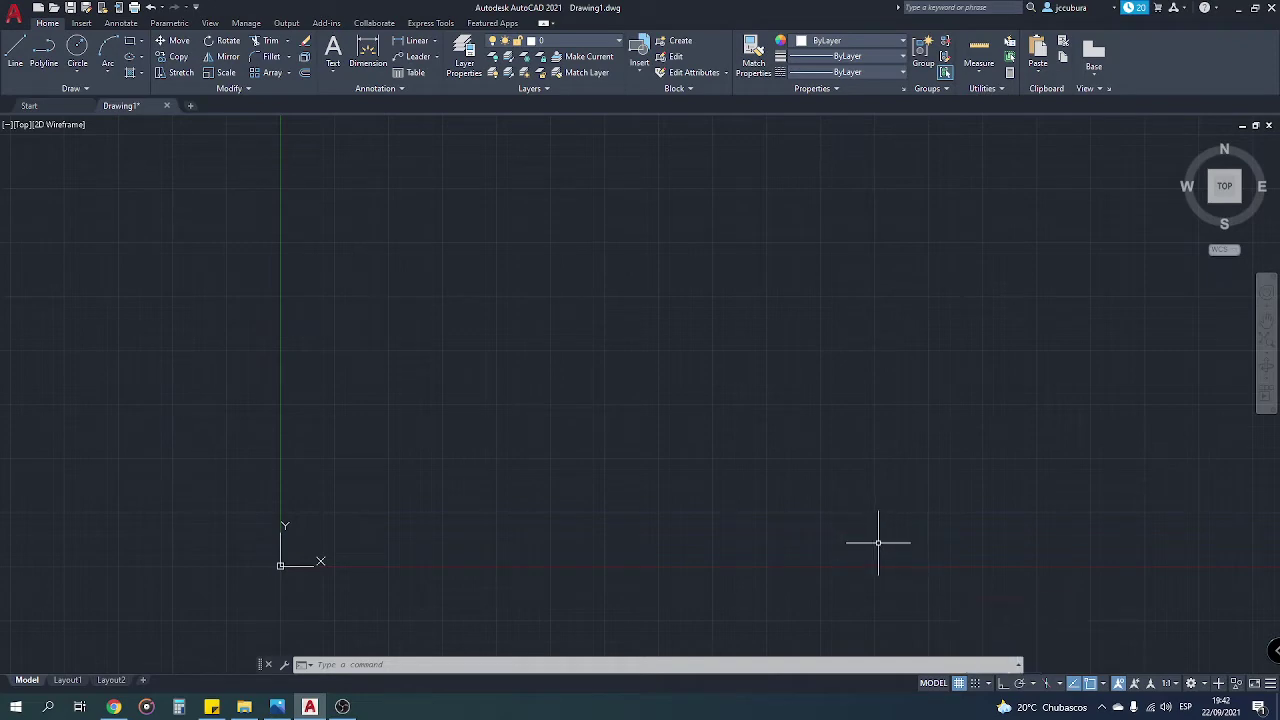
click(959, 684)
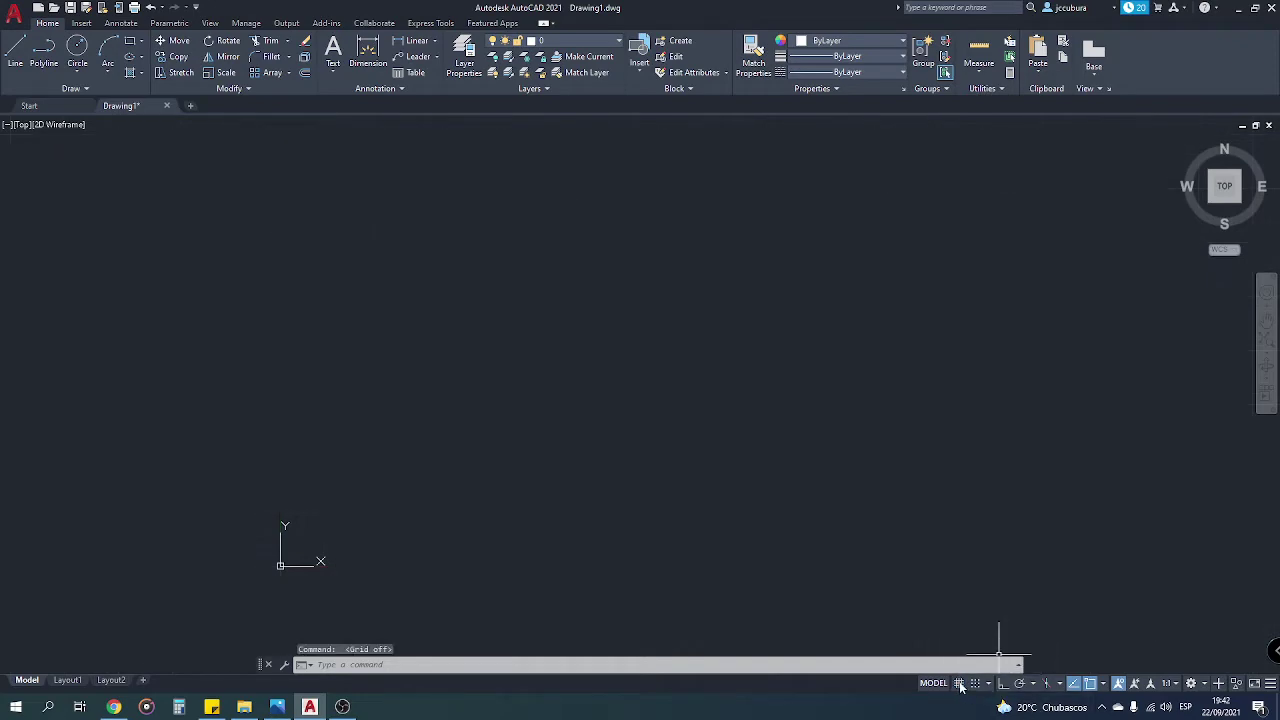
click(959, 684)
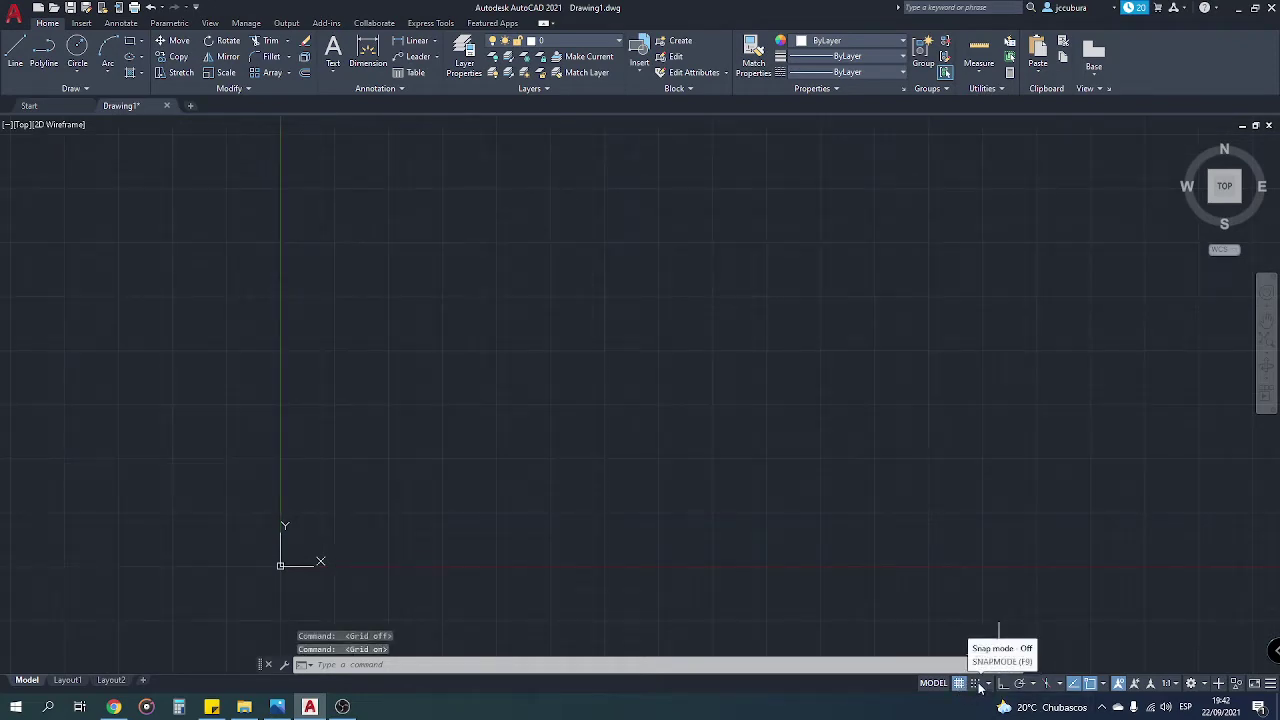
click(977, 684)
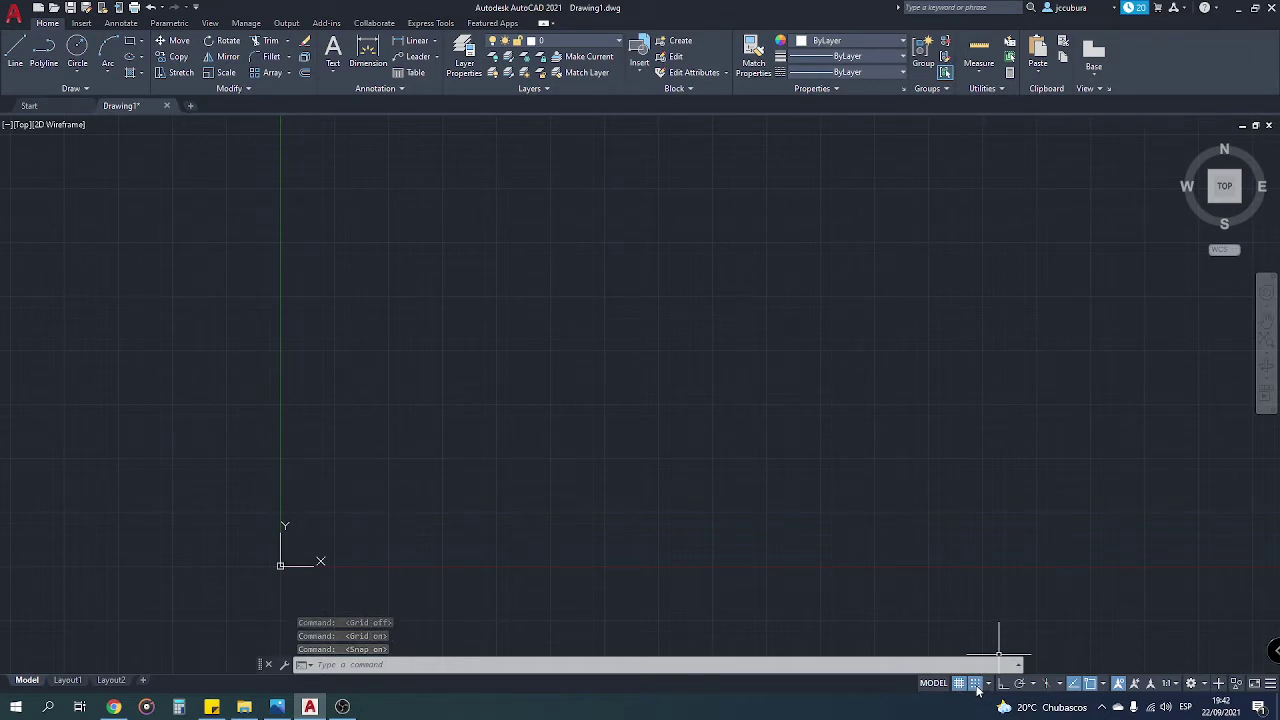
click(976, 685)
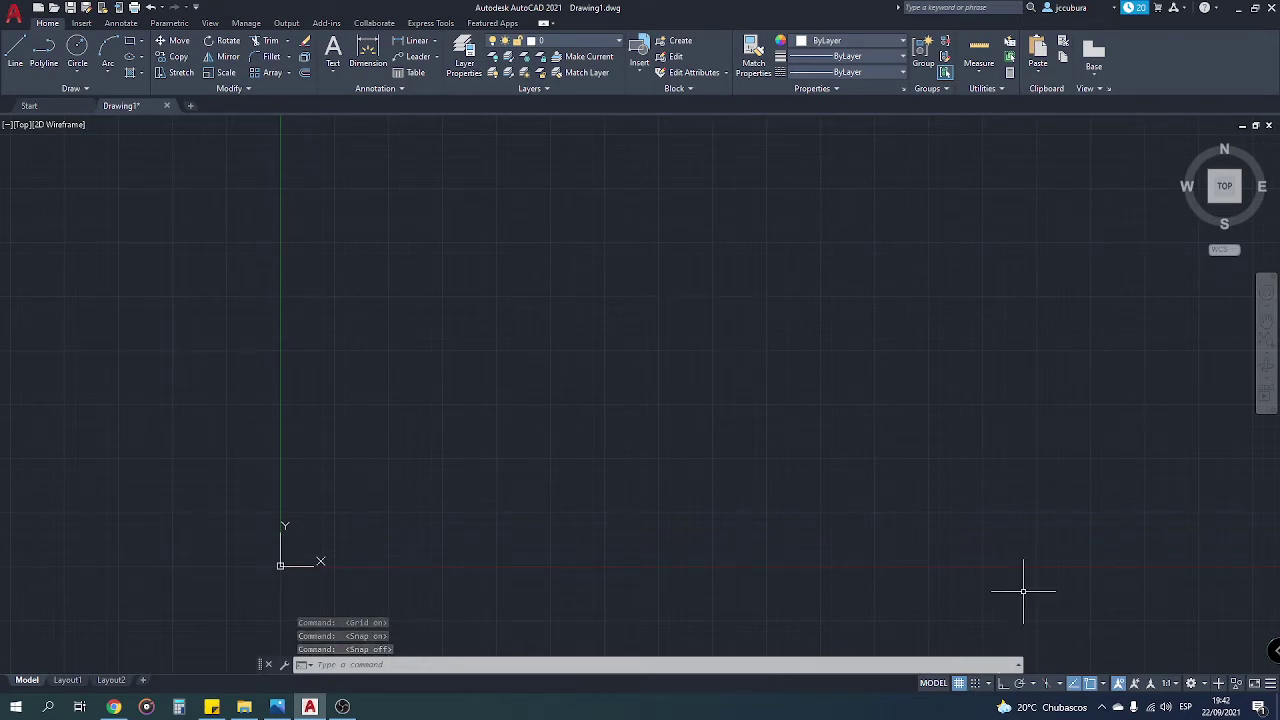
- Clear all object snap modes in the drafting settings, select all of them again and apply the settings
click(1104, 685)
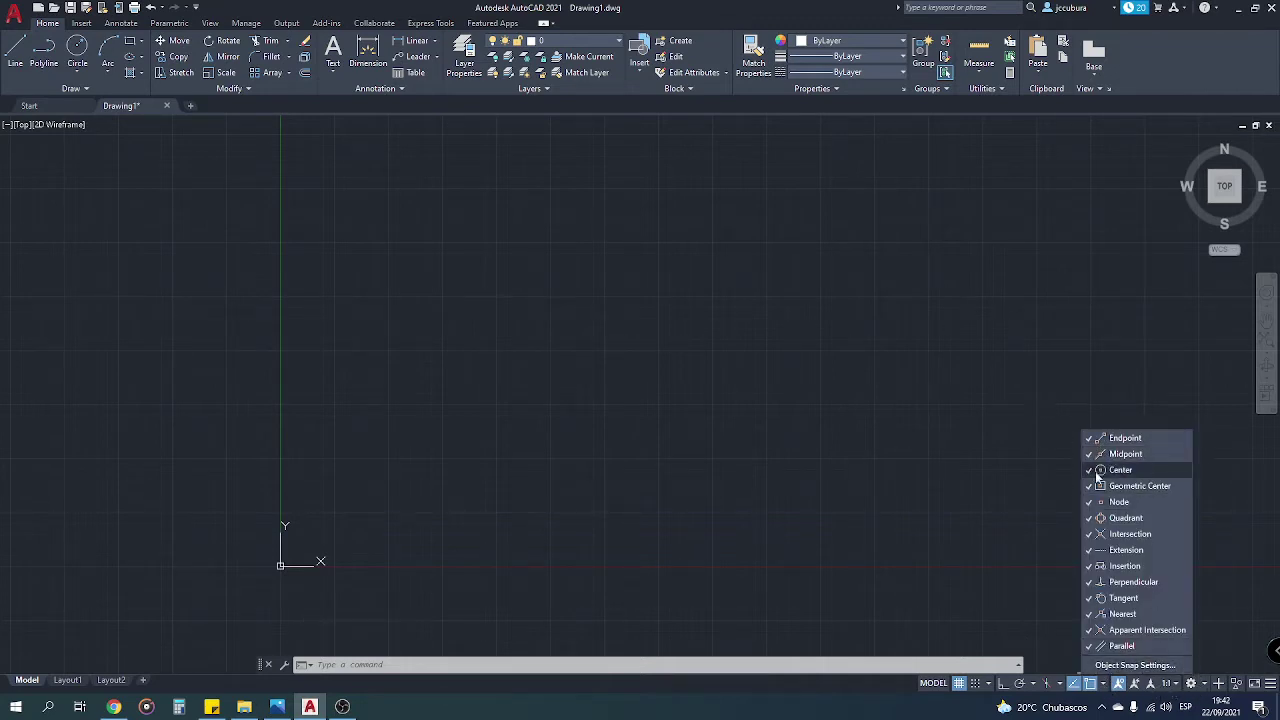
click(1134, 667)
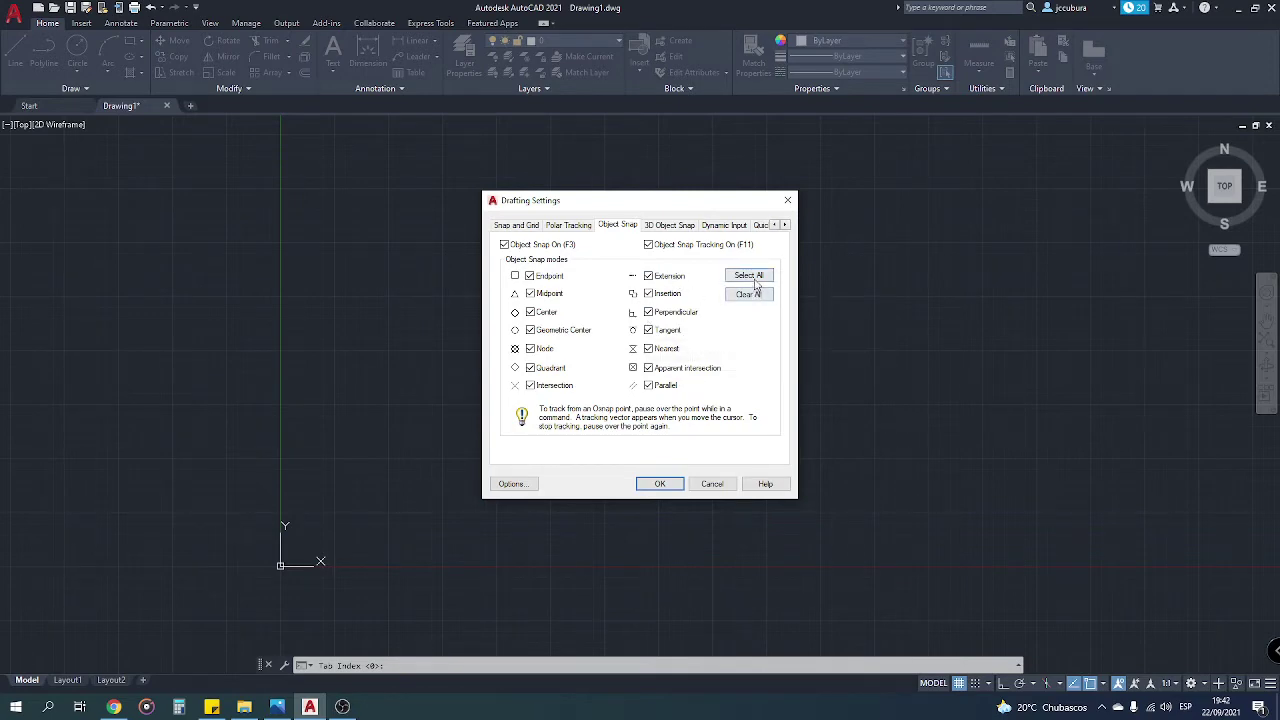
click(757, 297)
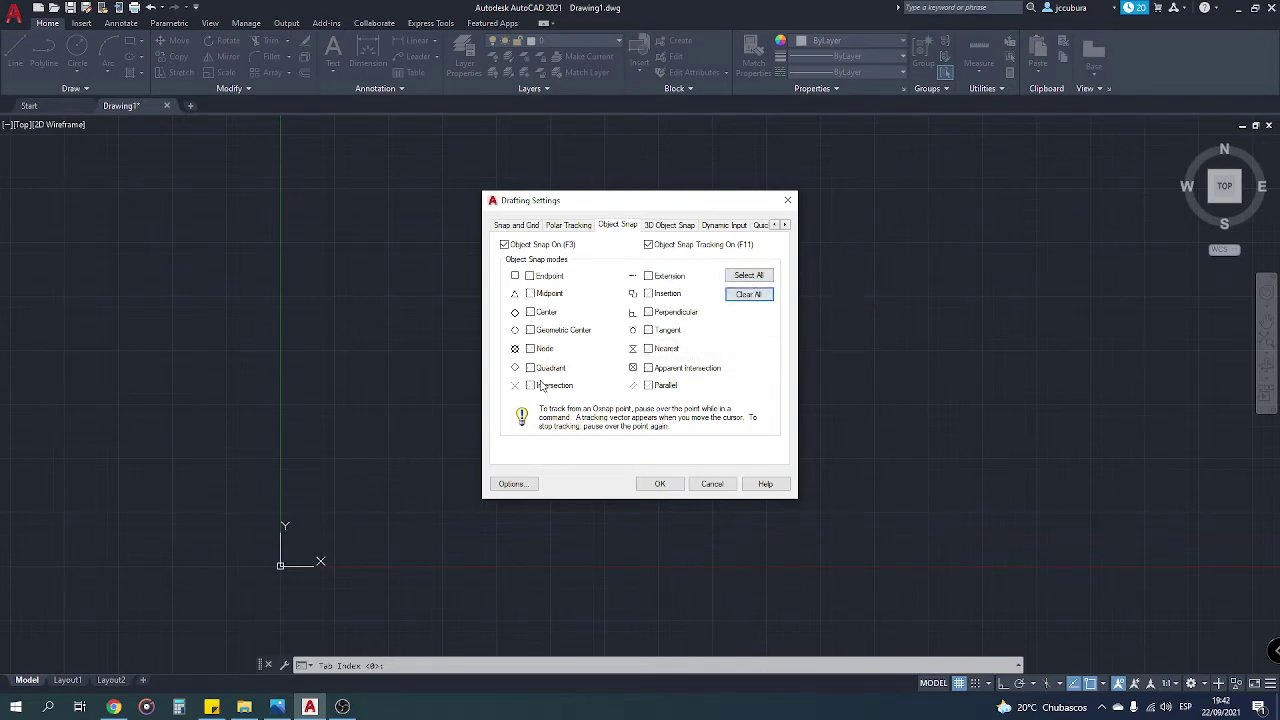
click(756, 279)
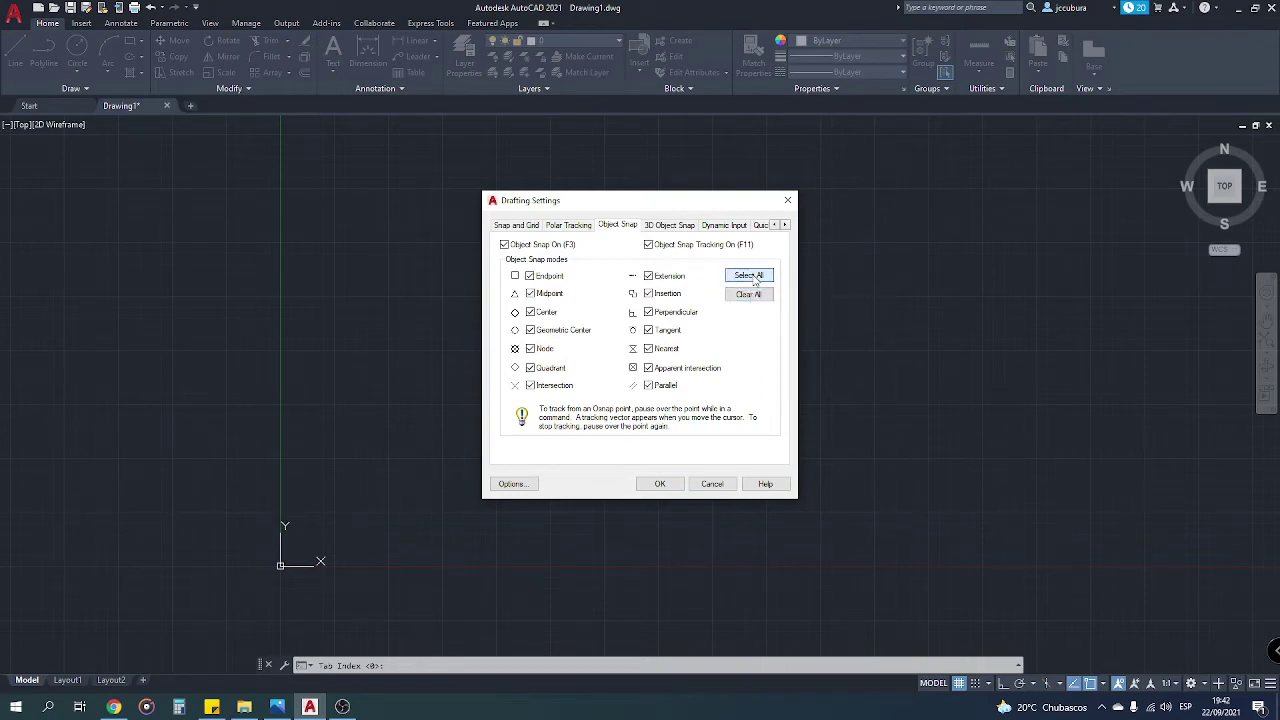
click(659, 484)
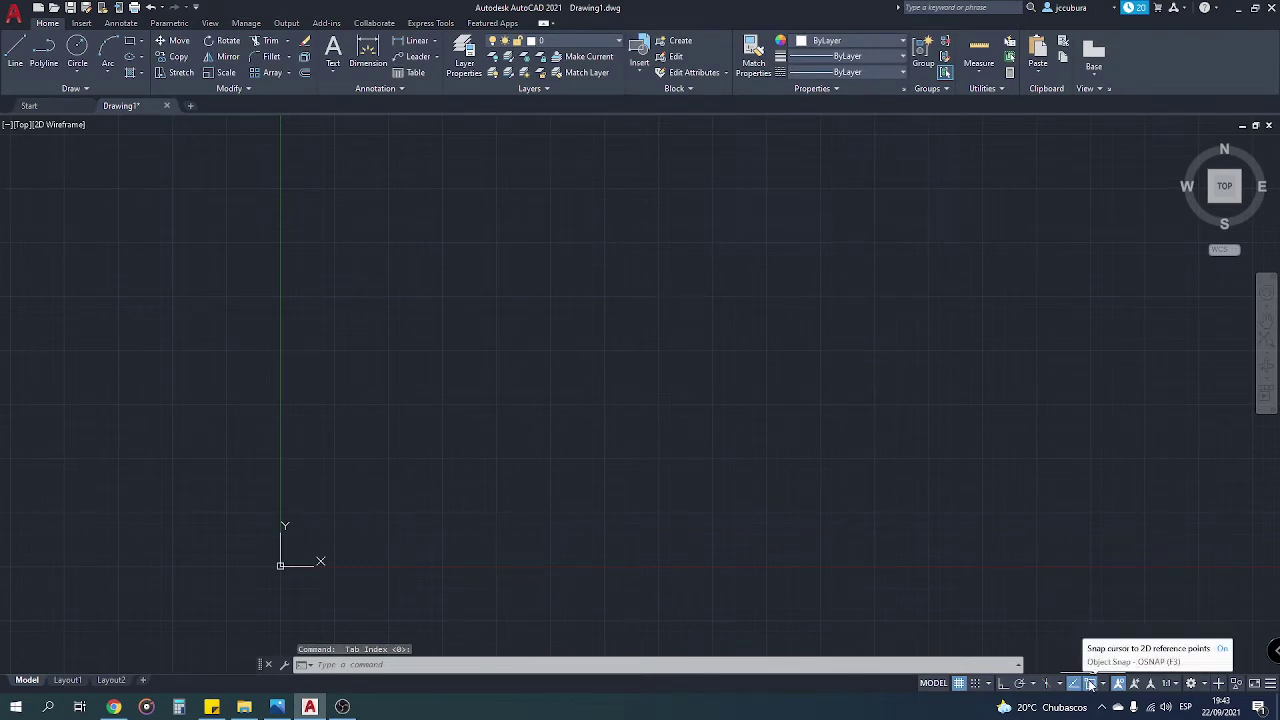
- Switch to Photos to examine the dimensions in the reference image Isométrica 1.jpg, and return to AutoCAD
mouse_move(413, 427)
middle_down()
mouse_move(580, 335)
mouse_move(500, 380)
mouse_move(474, 433)
middle_up()
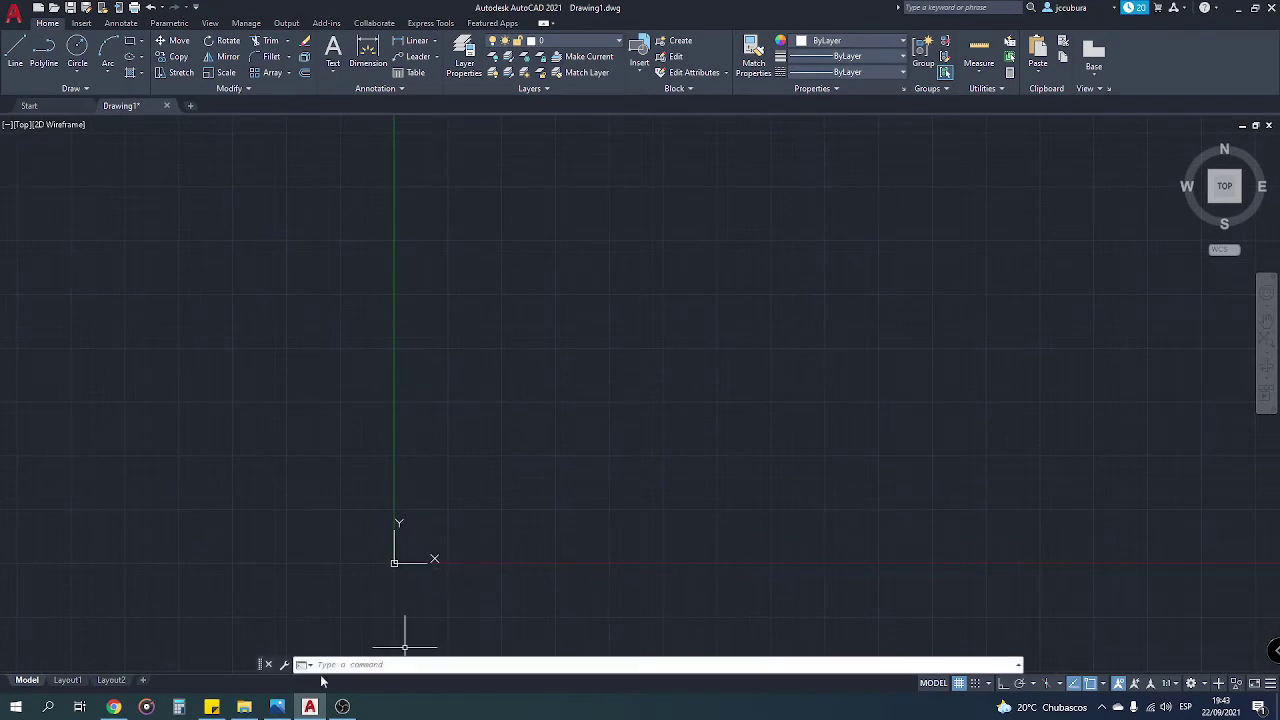
click(279, 709)
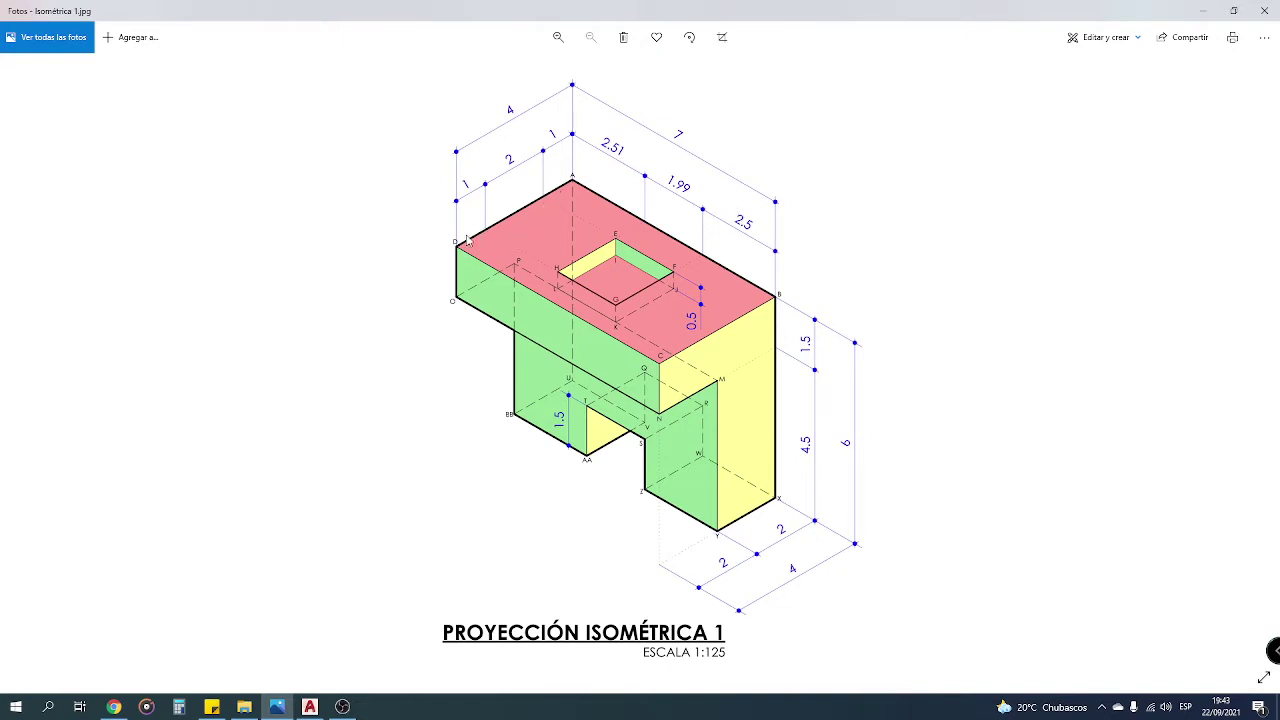
click(310, 707)
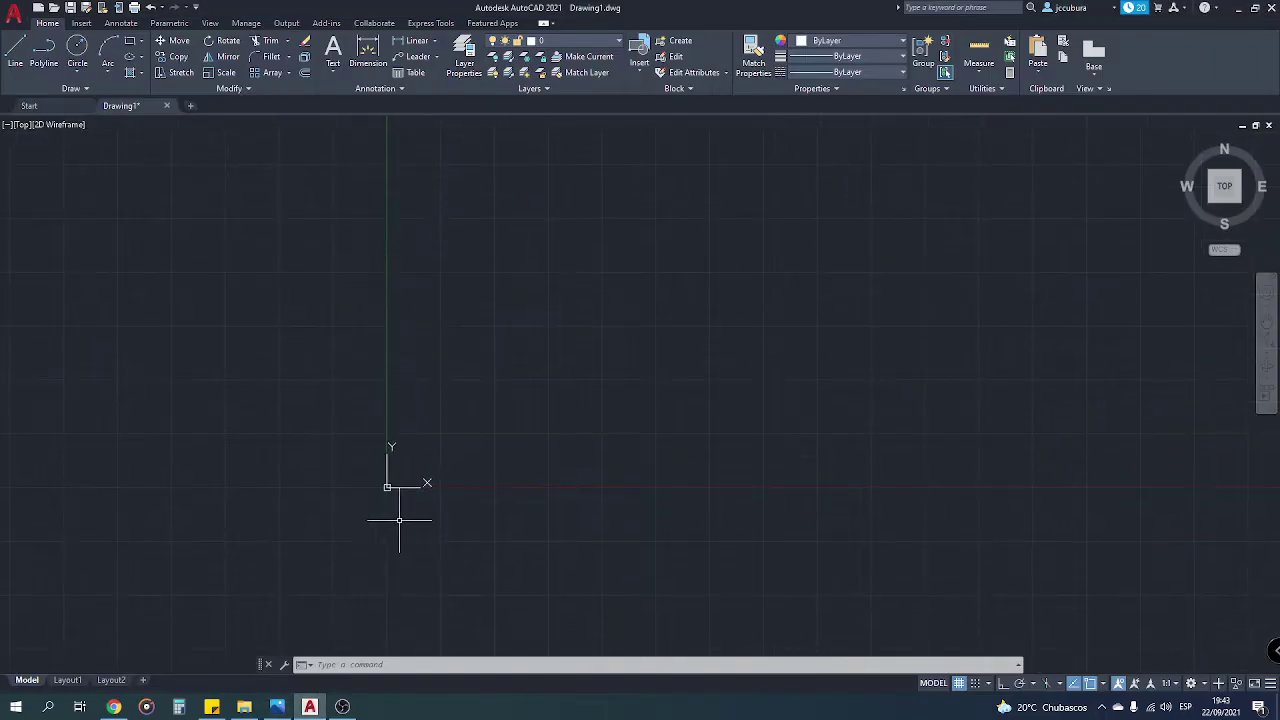
- Start a line in empty space near the Y axis and, with Ortho turned on, draw a horizontal segment 7 units long to the right
scroll(386, 447, up, 3)
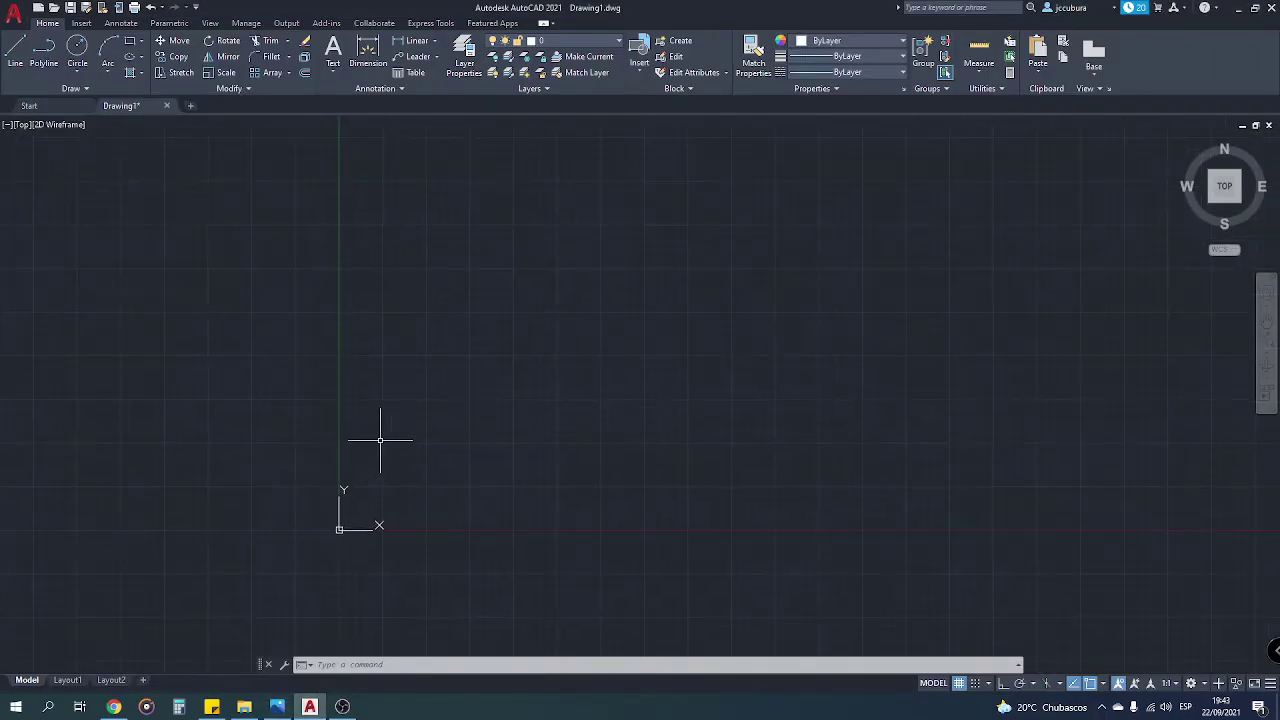
text(l)
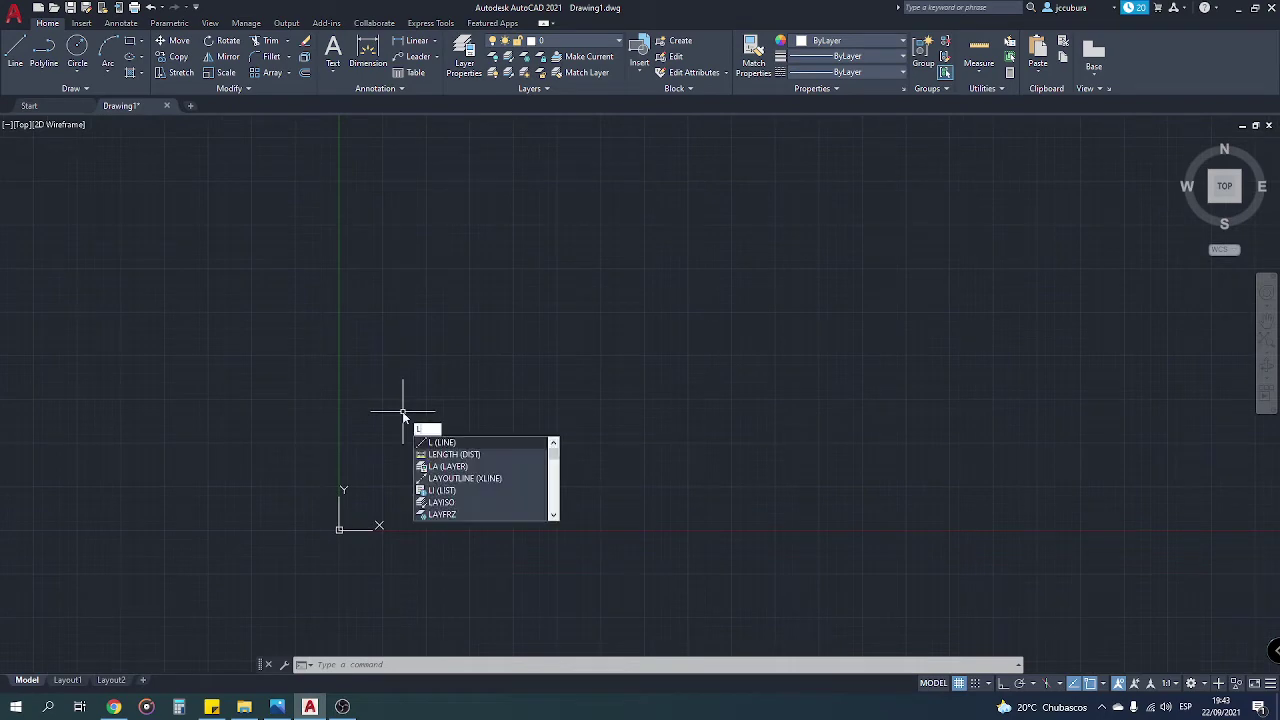
key(Return)
click(359, 371)
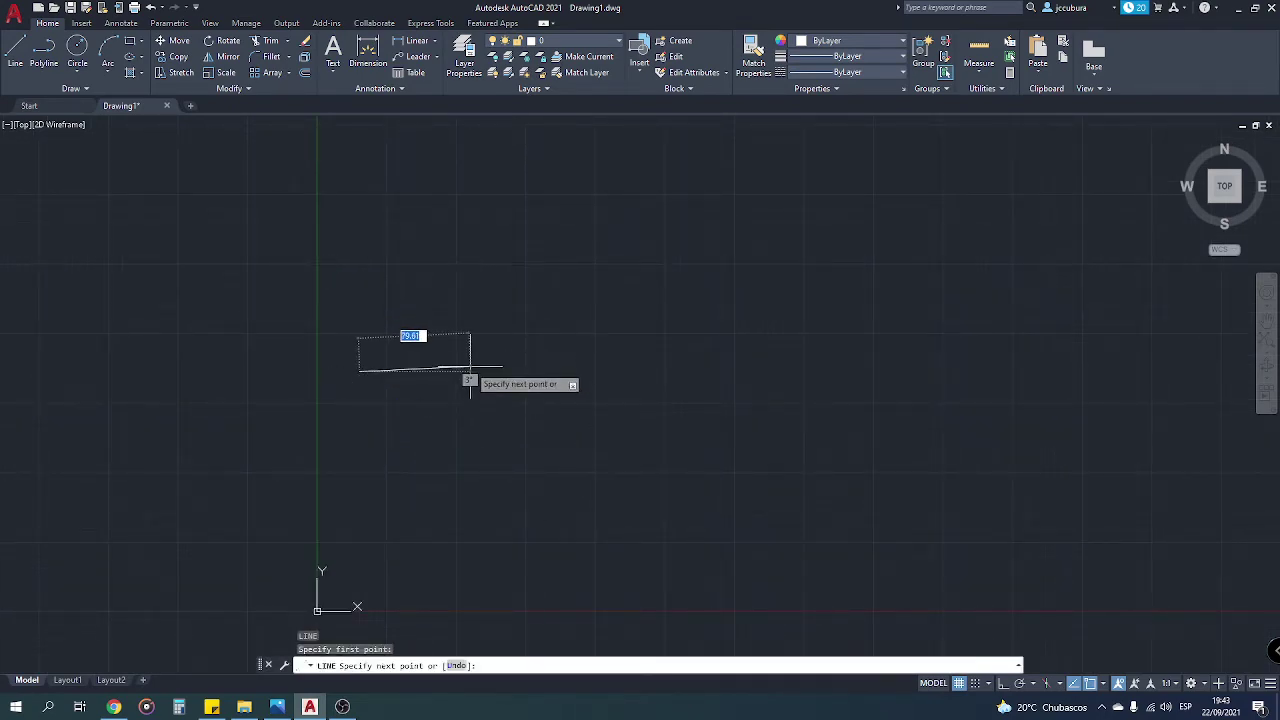
scroll(430, 378, up, 2)
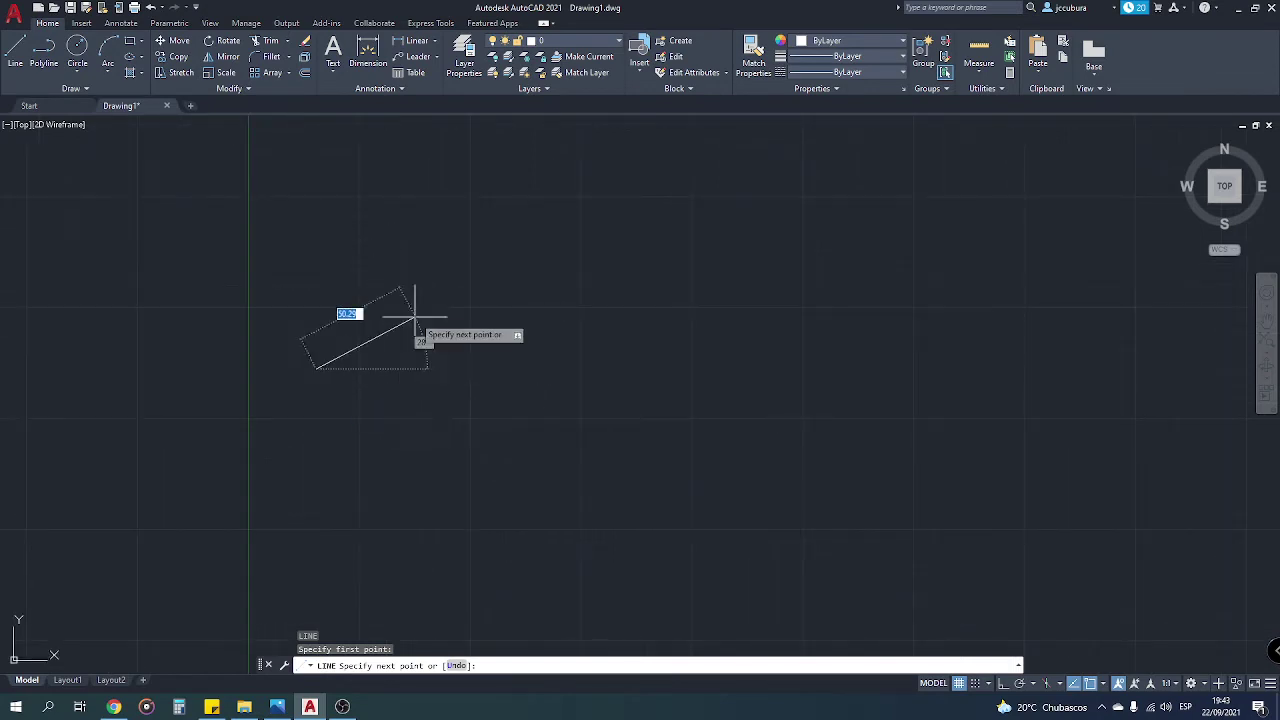
click(1004, 686)
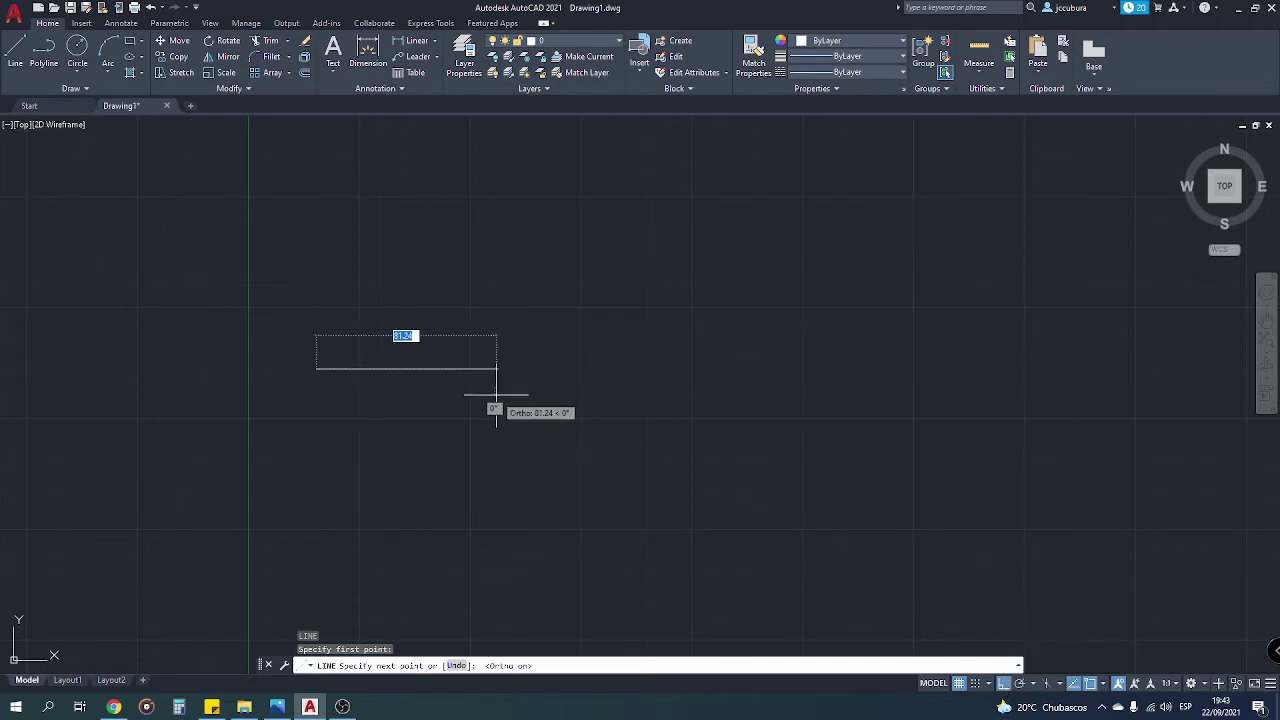
click(277, 707)
click(277, 707)
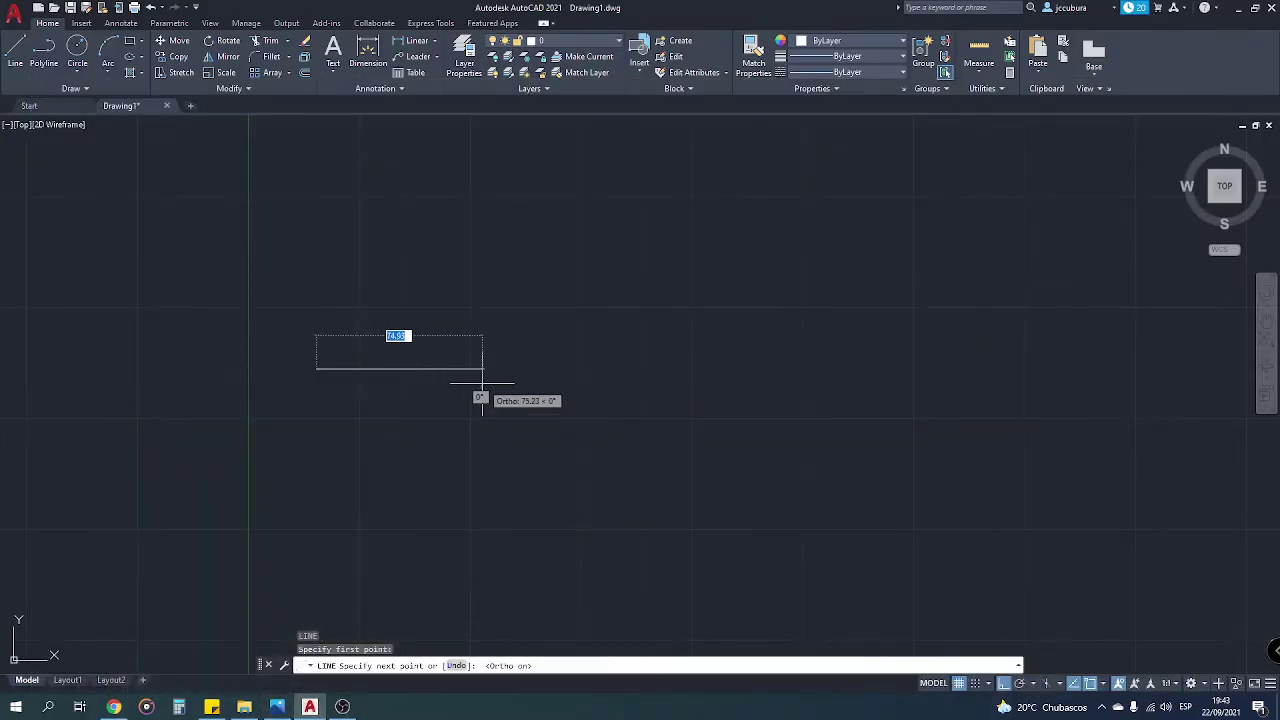
text(7)
key(Return)
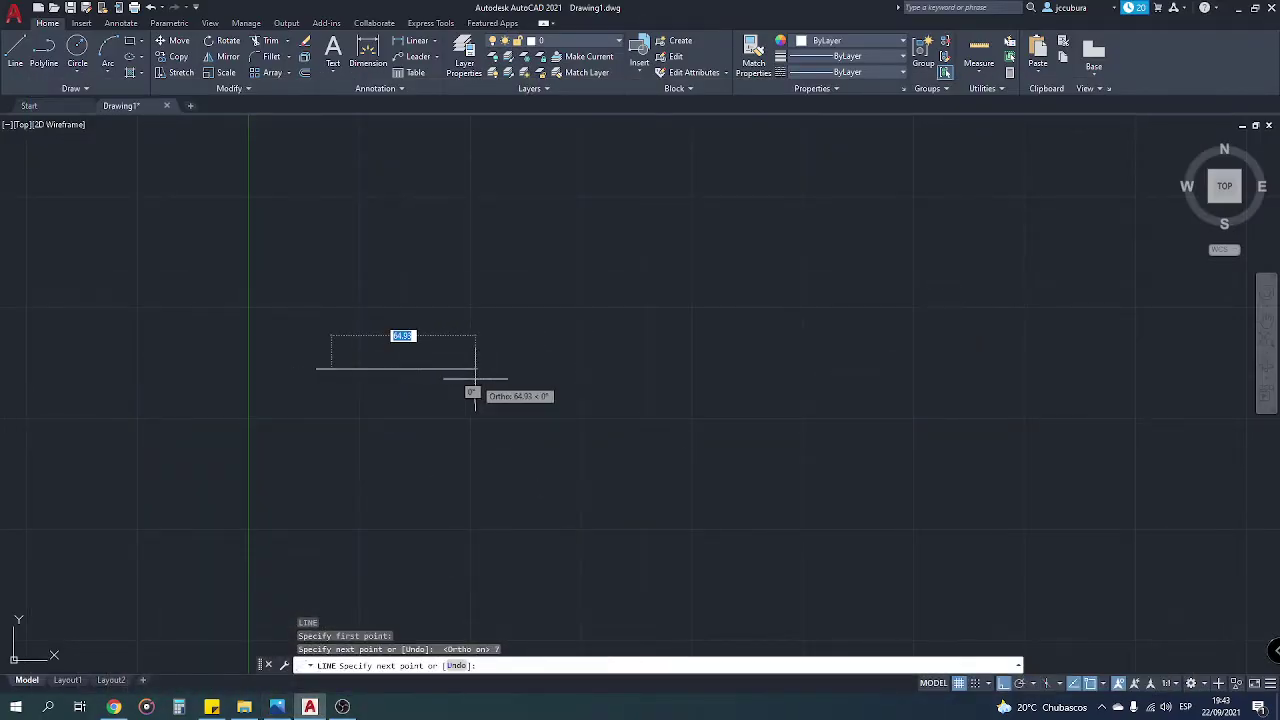
- Continue the line 4 units down and 7 units to the left, and close it into a rectangle
scroll(340, 345, down, 2)
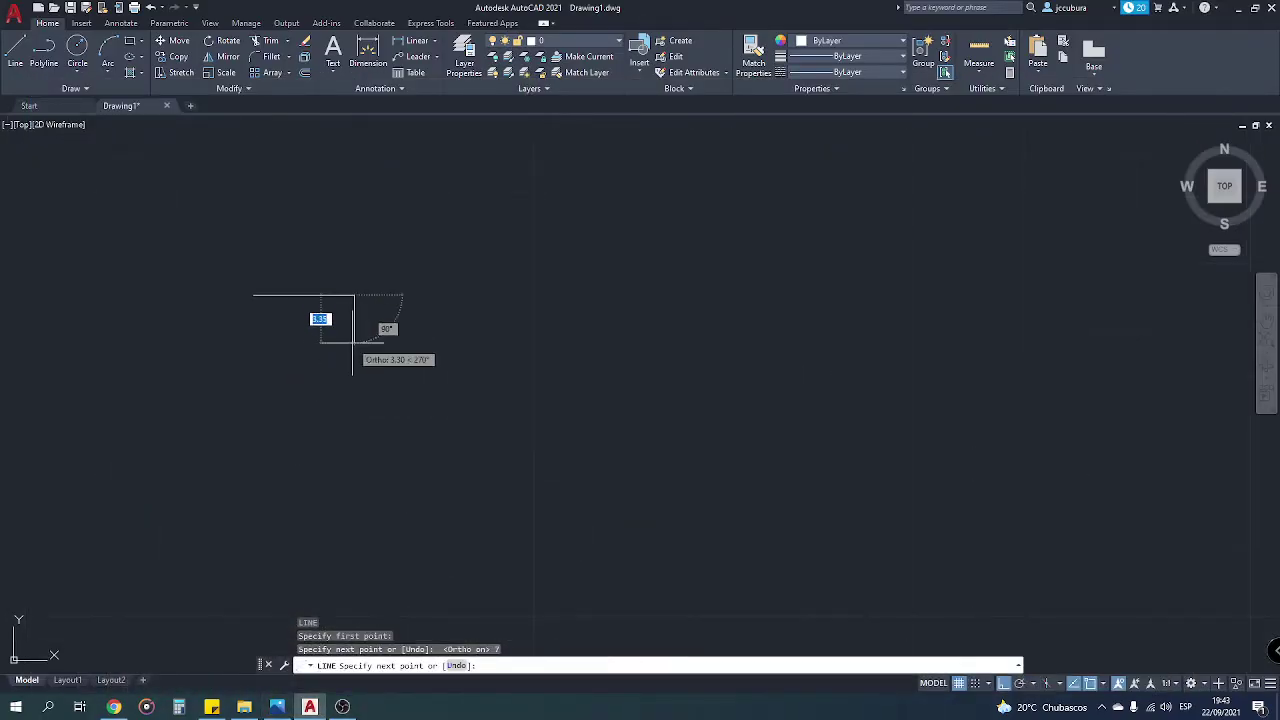
text(4)
key(Return)
scroll(235, 320, up, 2)
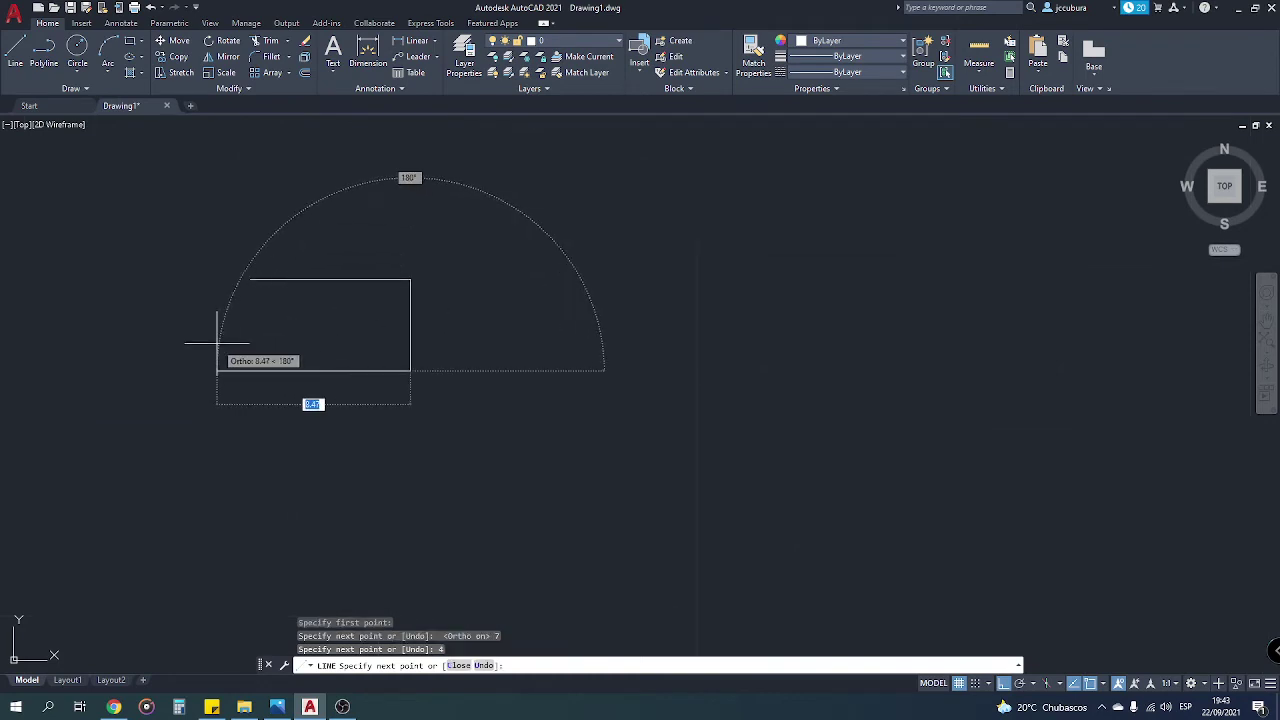
text(7)
key(Return)
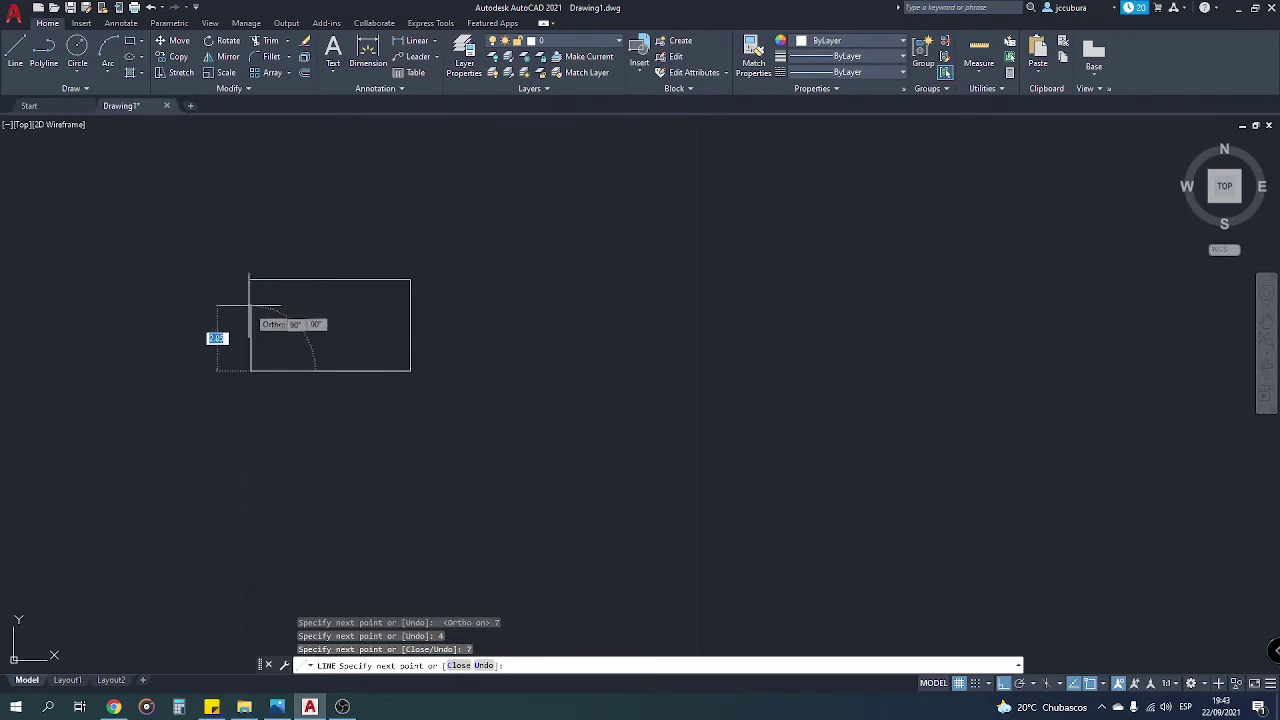
text(c)
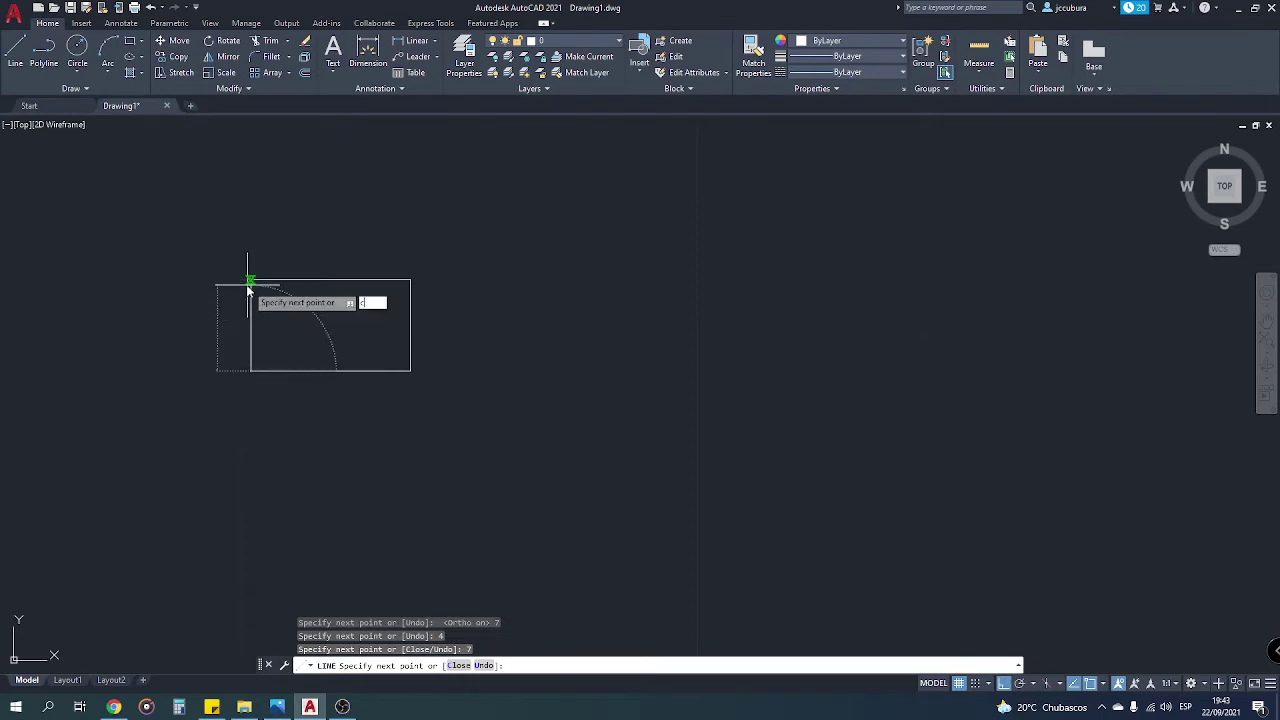
key(Return)
scroll(270, 295, up, 2)
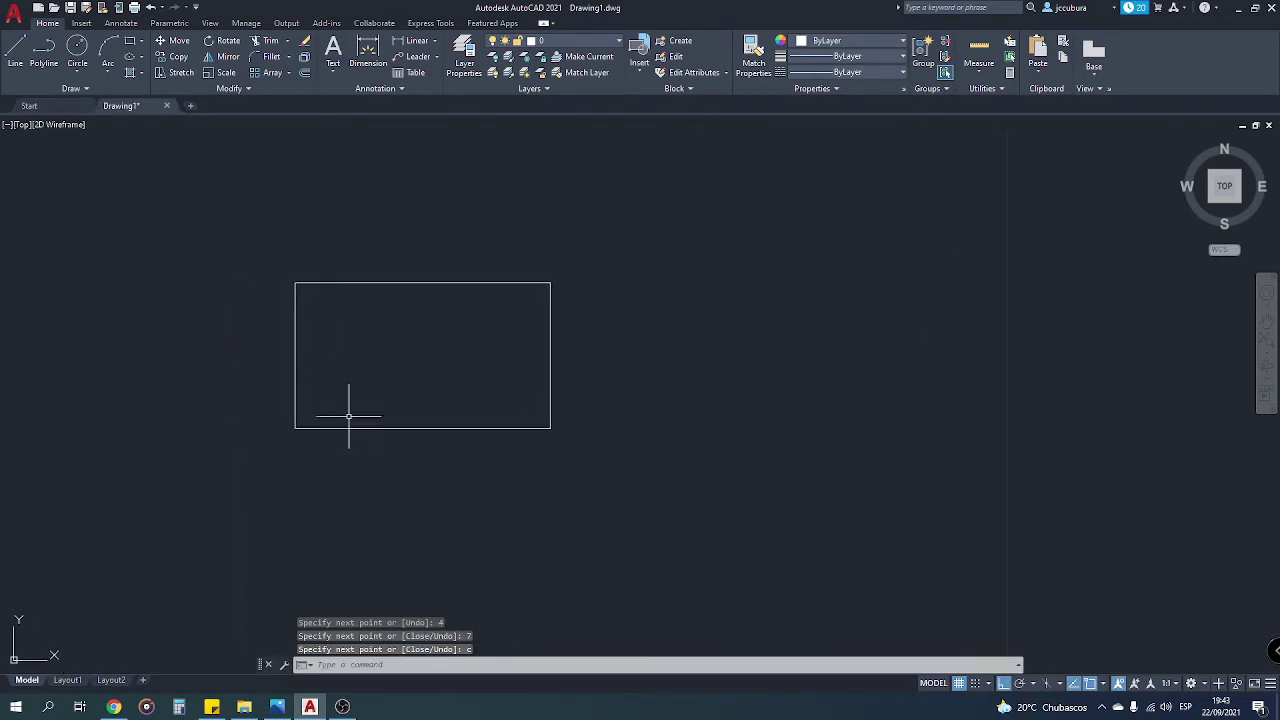
- Switch to Photos to examine the dimensions of the recess on the top face in Isométrica 1.jpg, and return to AutoCAD
scroll(365, 435, down, 4)
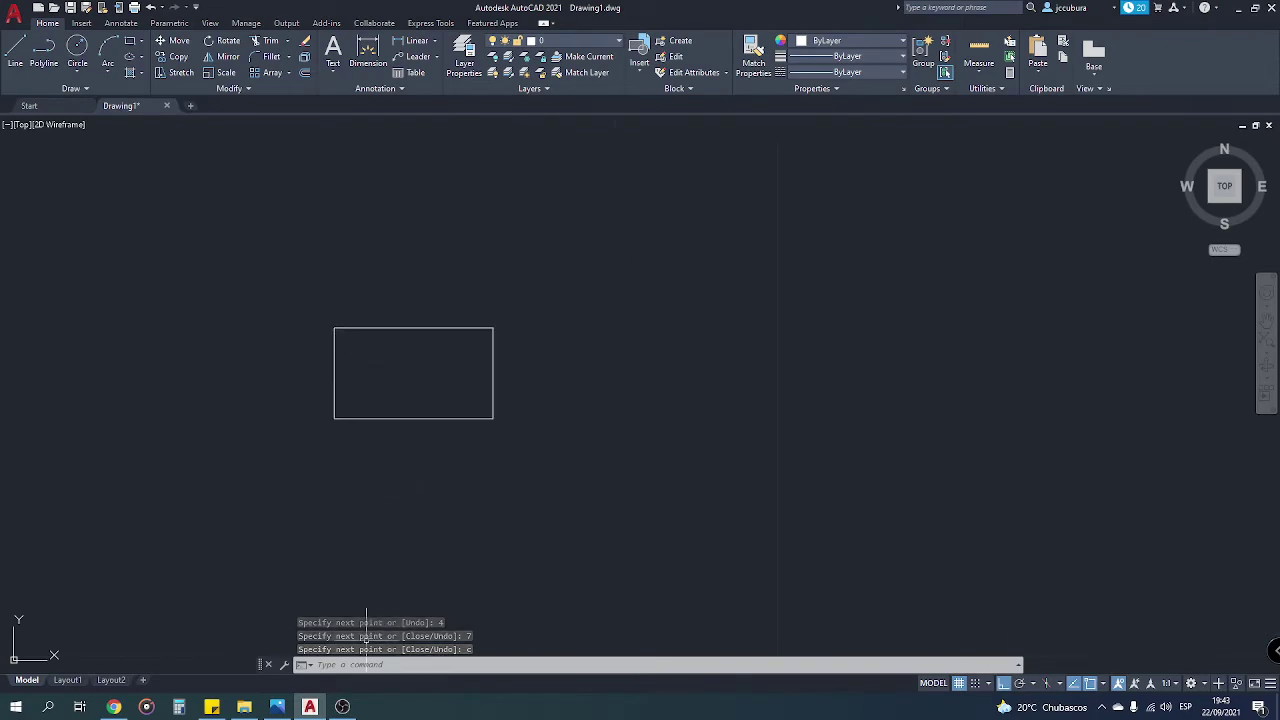
click(277, 707)
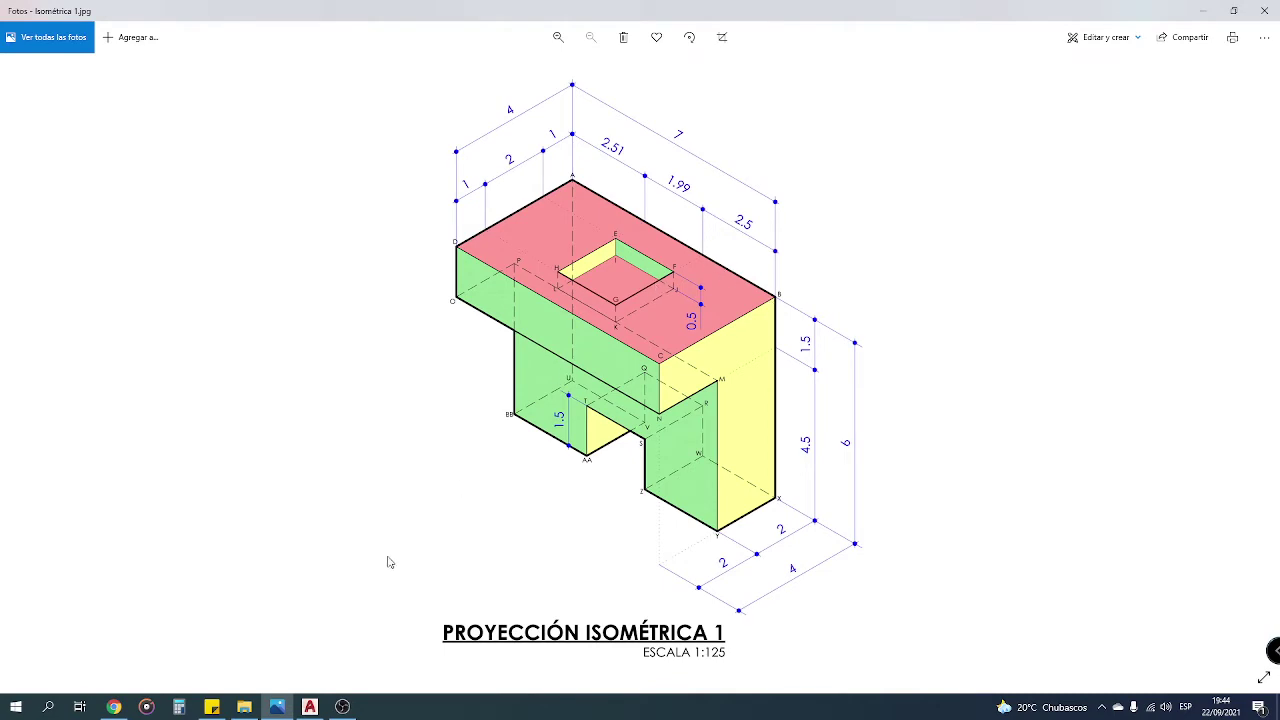
click(310, 707)
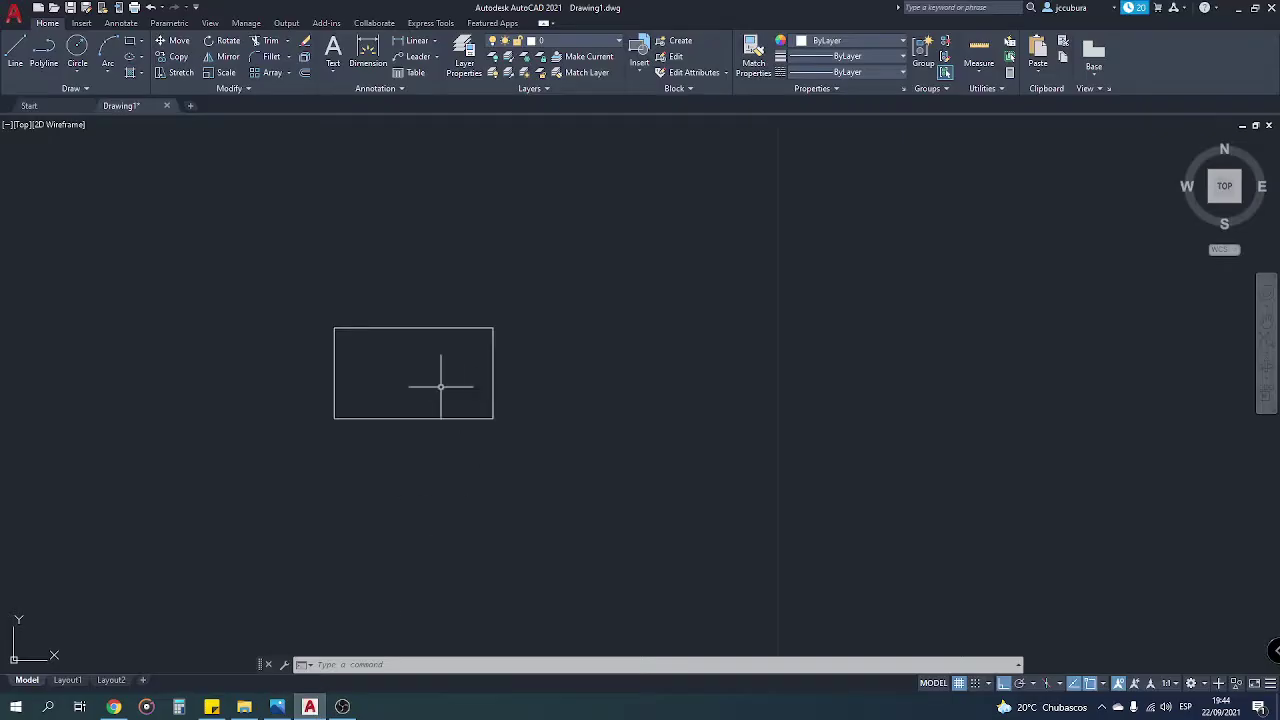
- Draw a closed 2 by 2 square with lines in the empty space to the right of the rectangle
scroll(391, 362, up, 4)
mouse_move(387, 362)
middle_down()
mouse_move(411, 370)
mouse_move(319, 363)
middle_up()
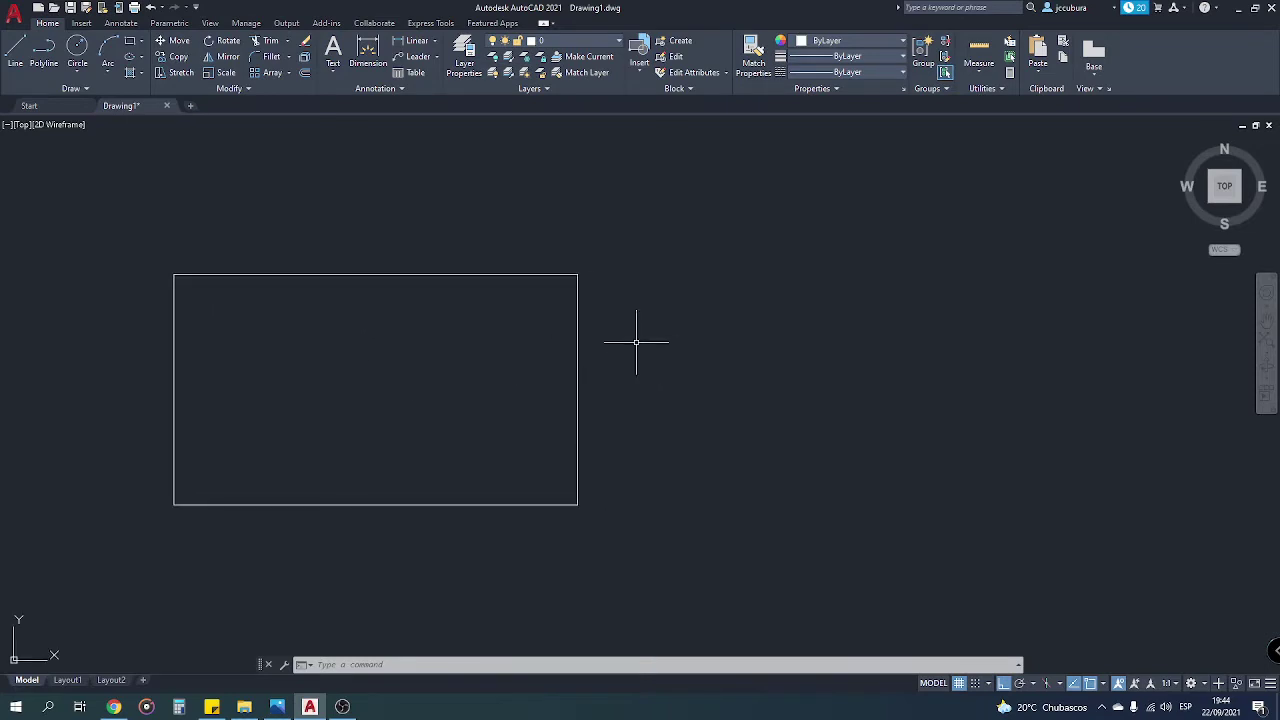
middle_drag(645, 354, 657, 357)
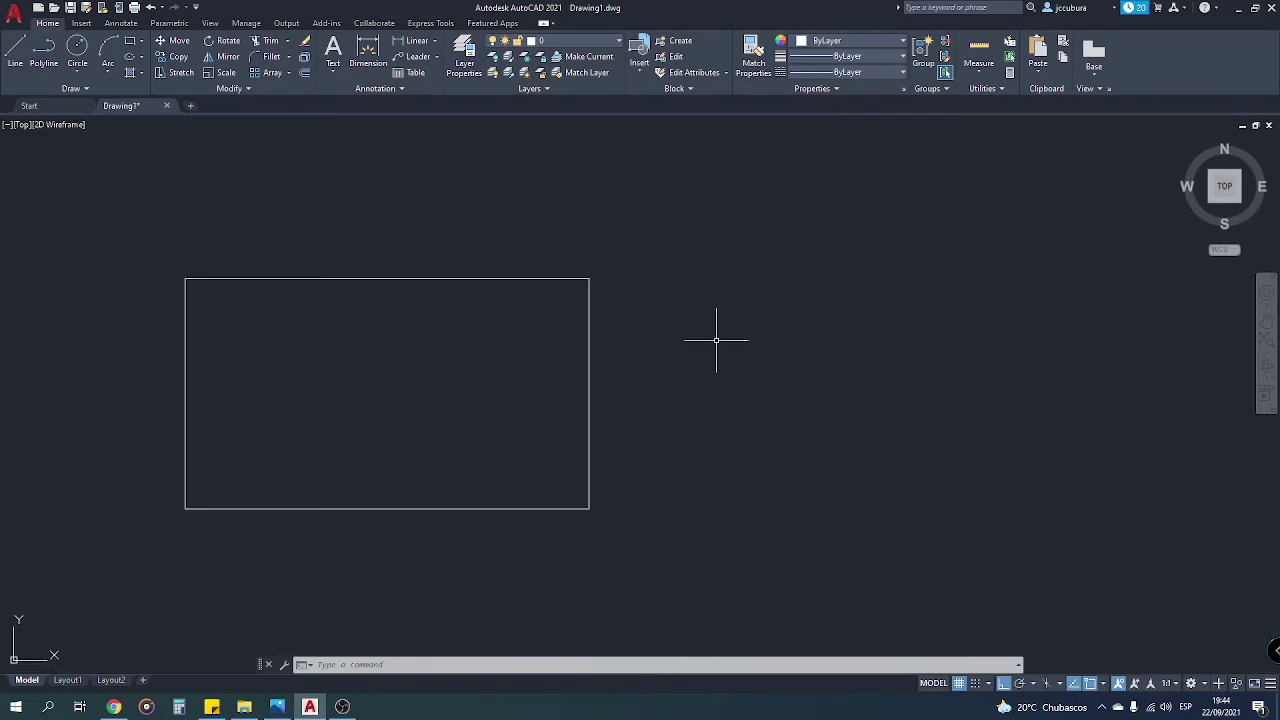
key(Return)
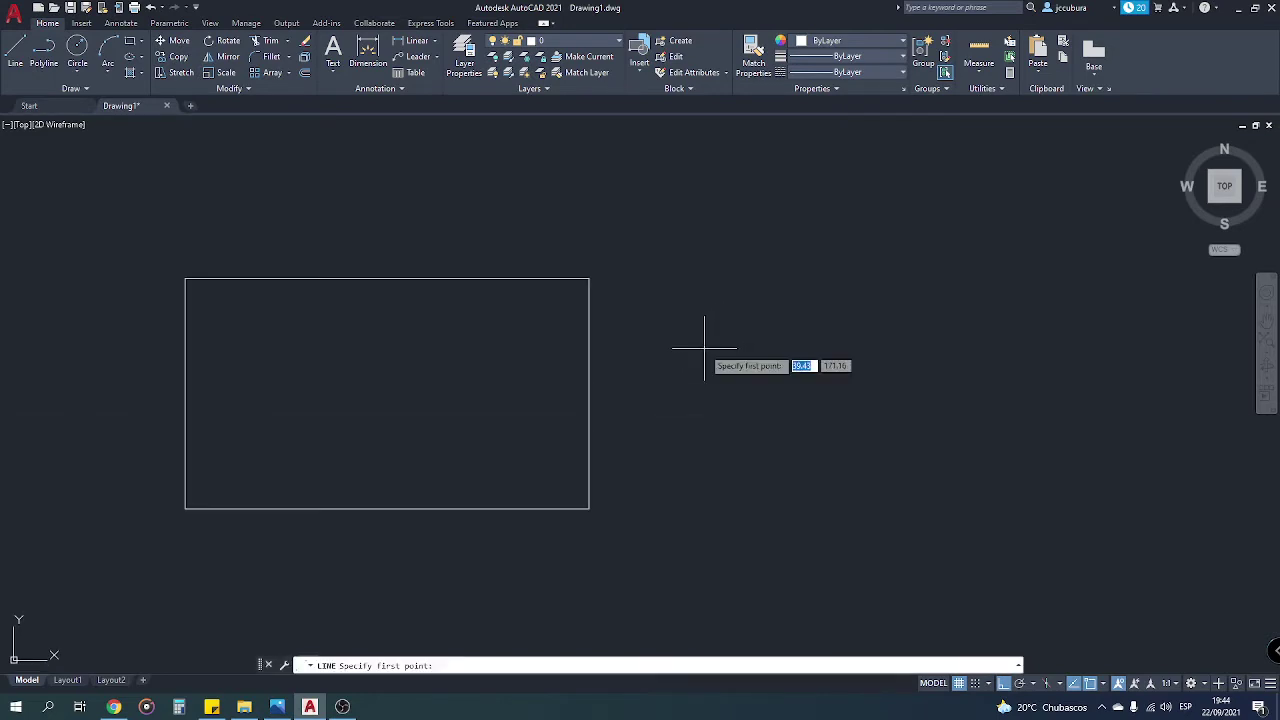
click(685, 339)
text(2)
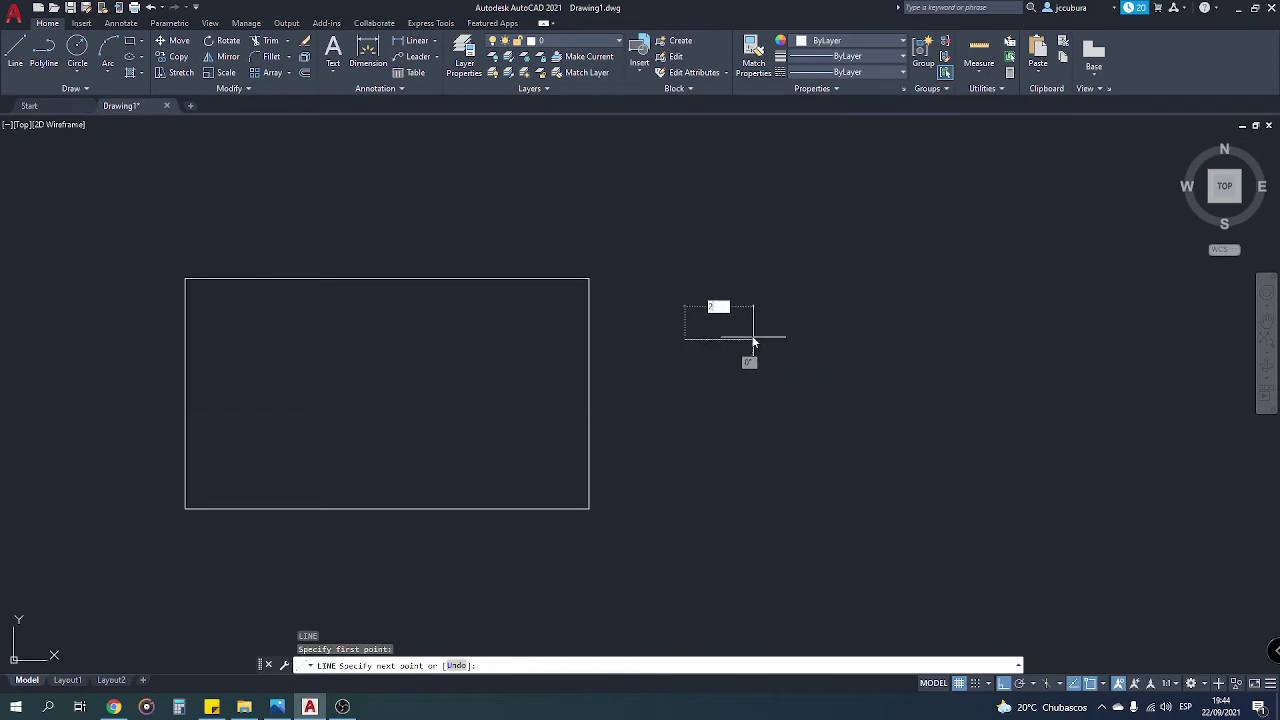
key(Return)
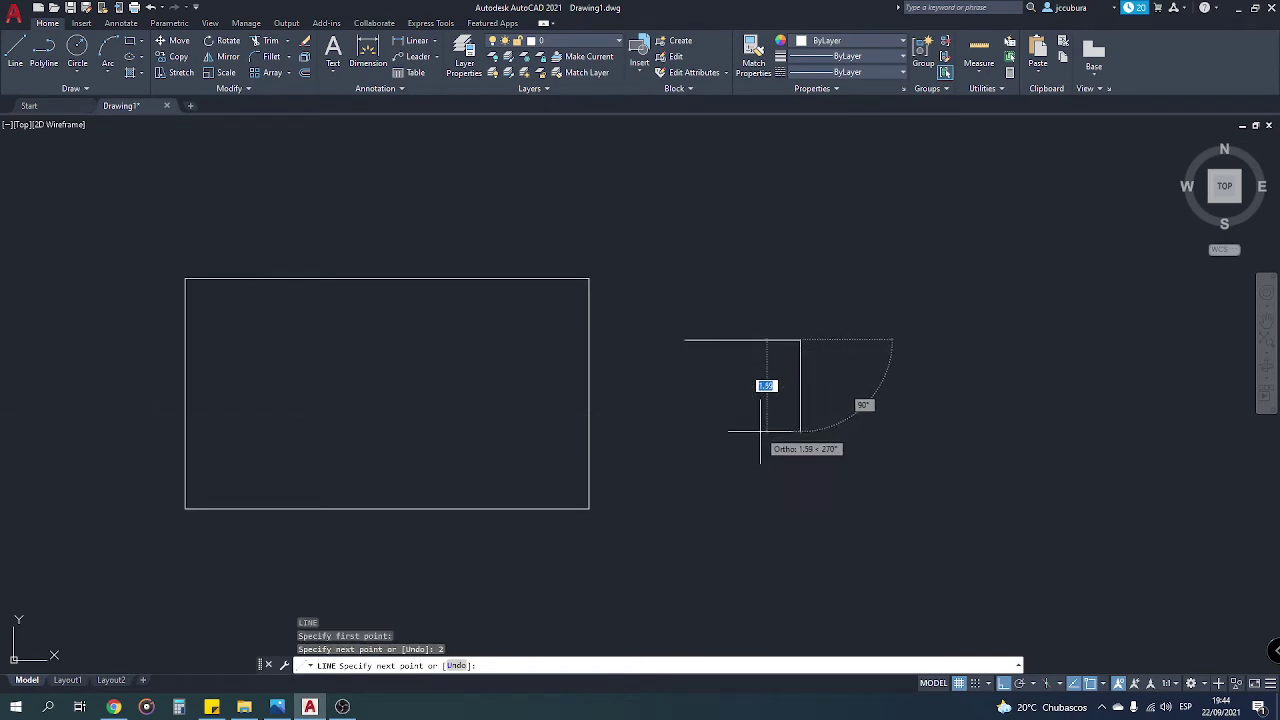
text(2)
key(Return)
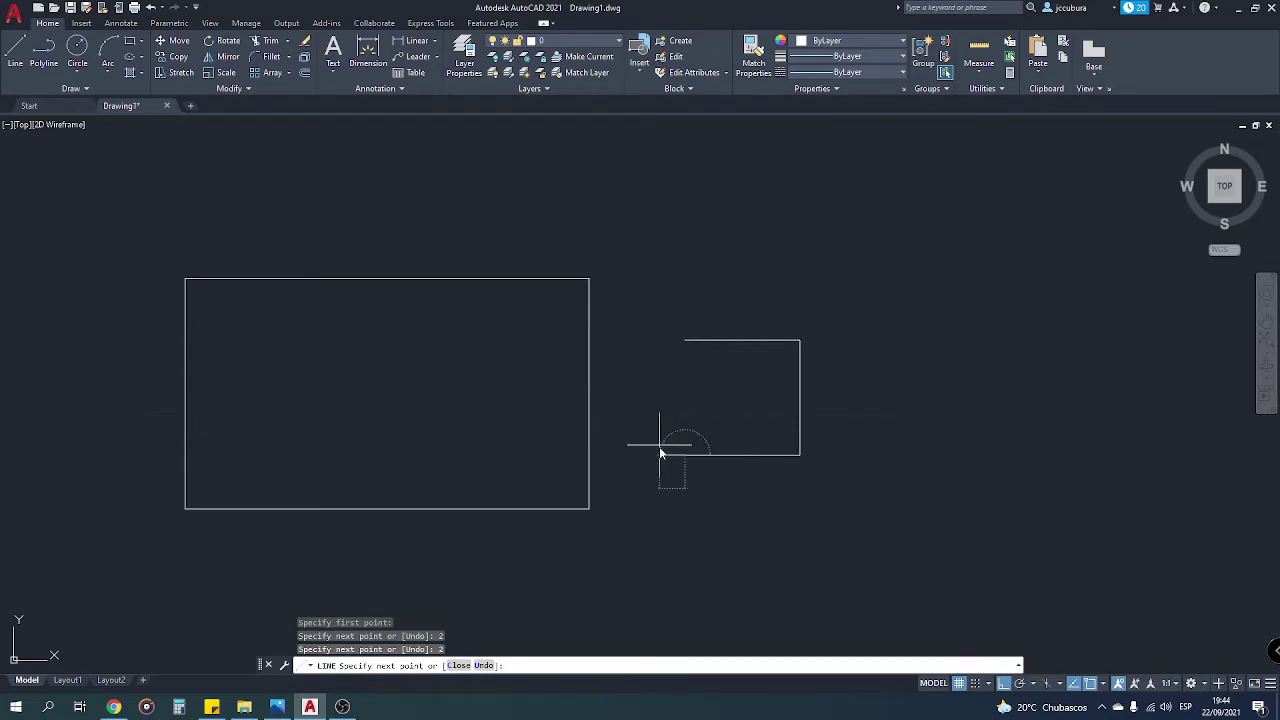
text(2)
key(Return)
text(c)
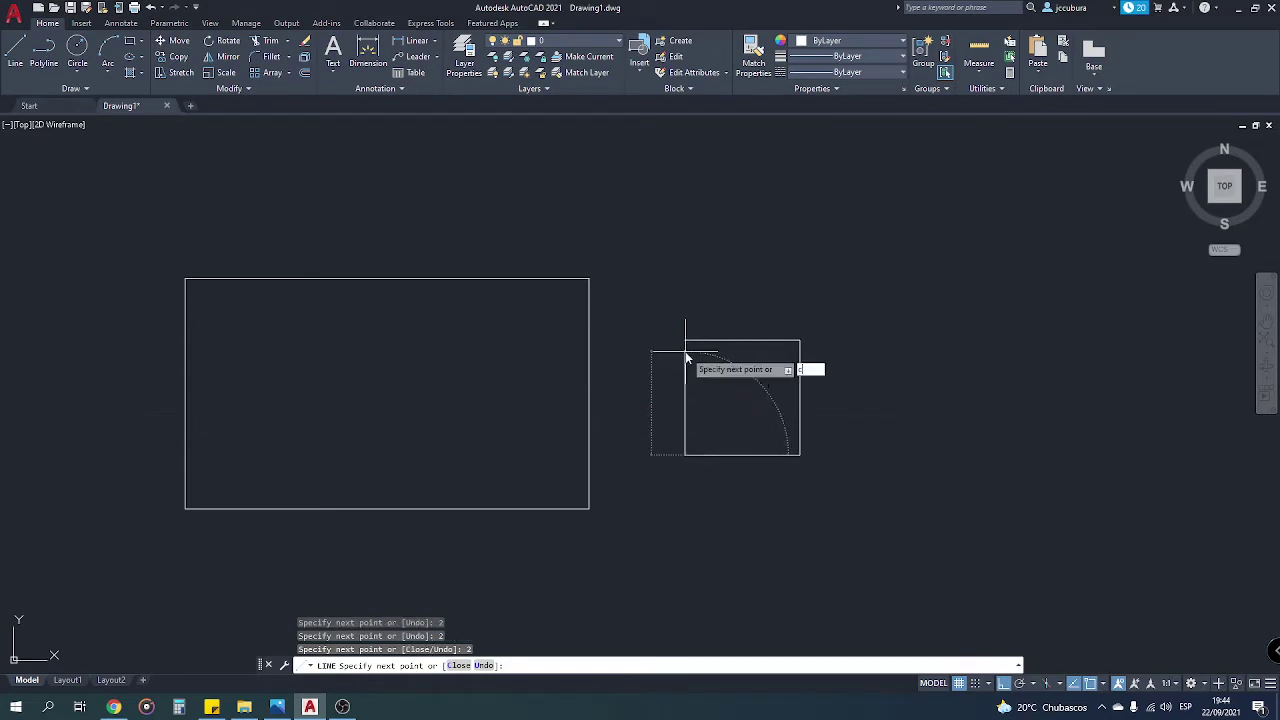
key(Return)
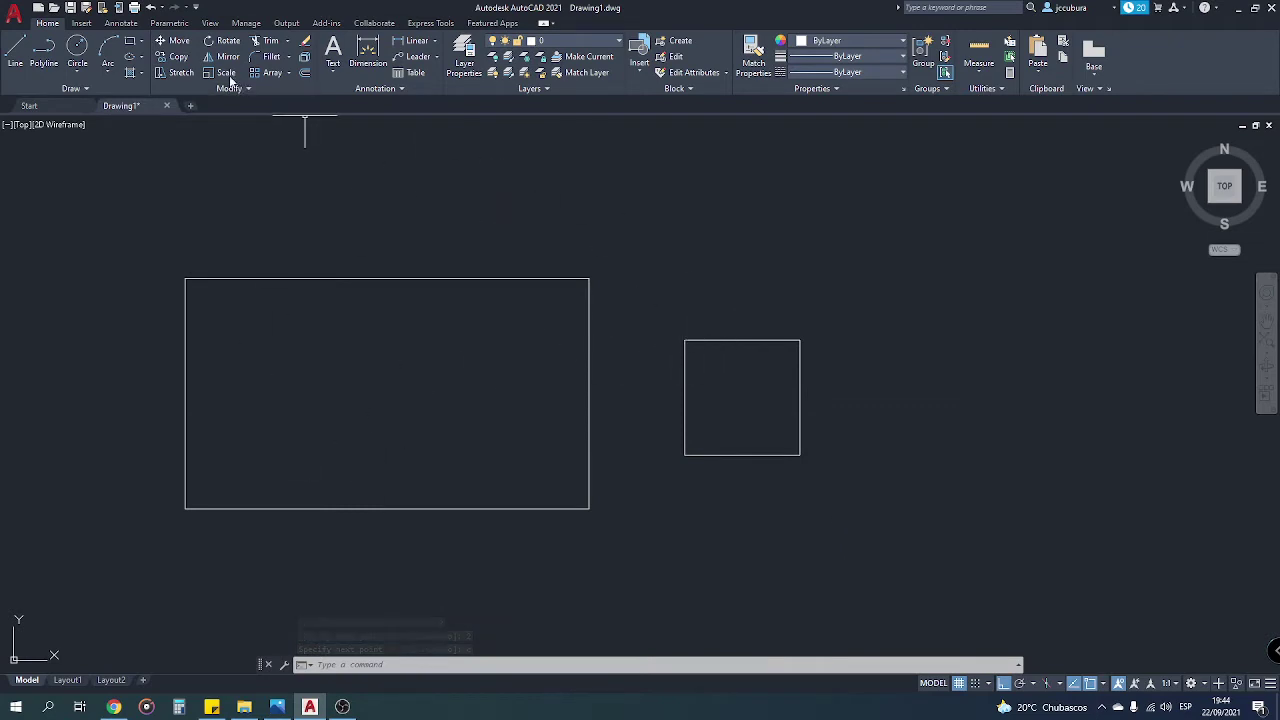
- Move the 2 by 2 square by its center to the middle of the 7 by 4 rectangle, turning Ortho off for the placement
click(178, 42)
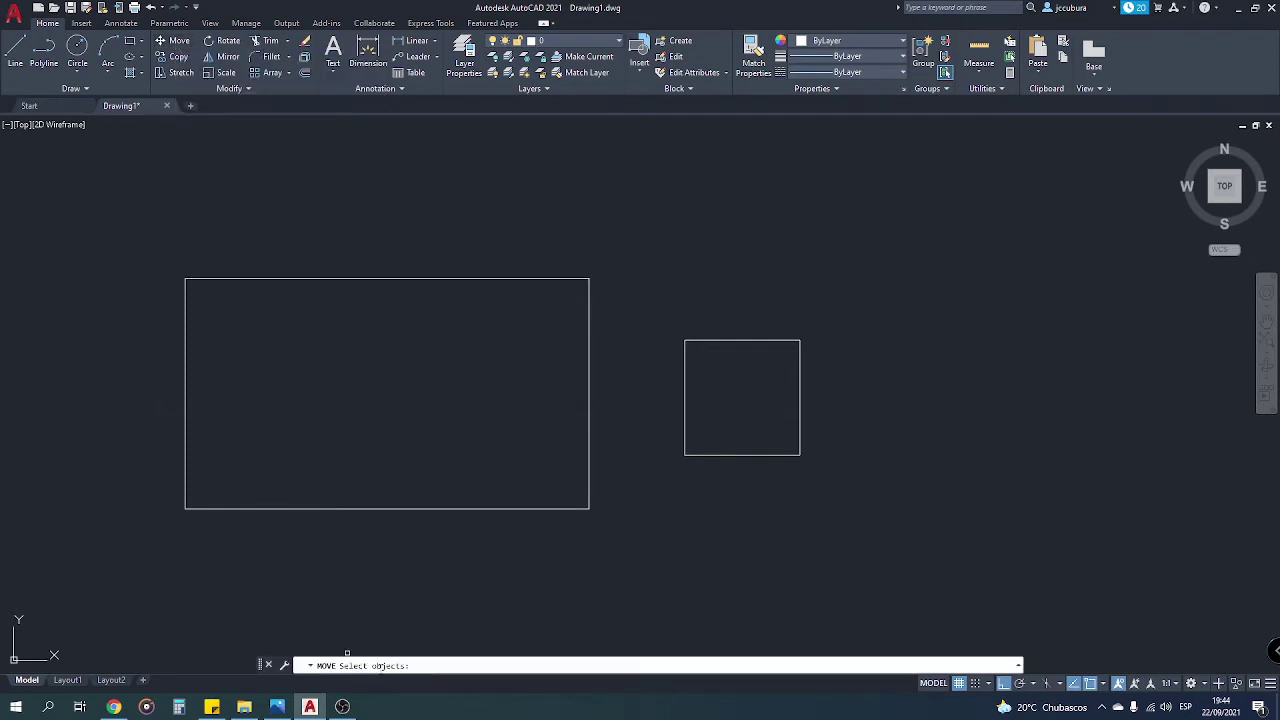
click(657, 323)
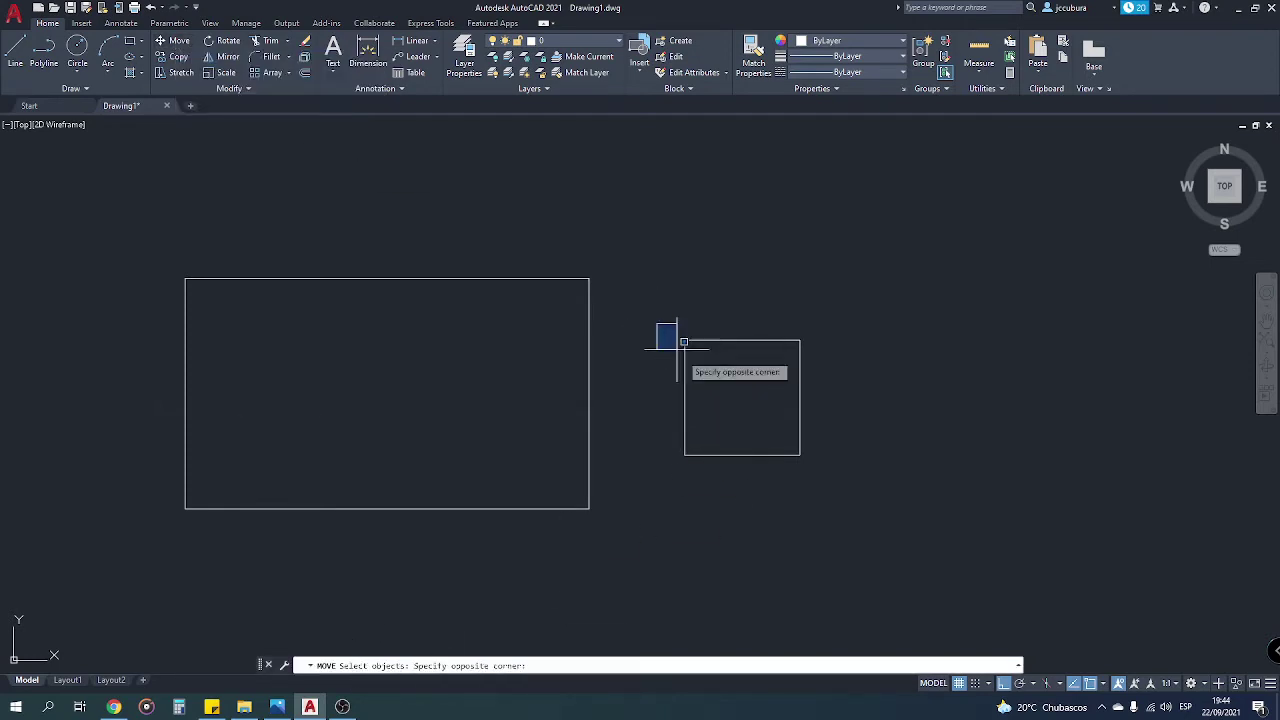
click(827, 465)
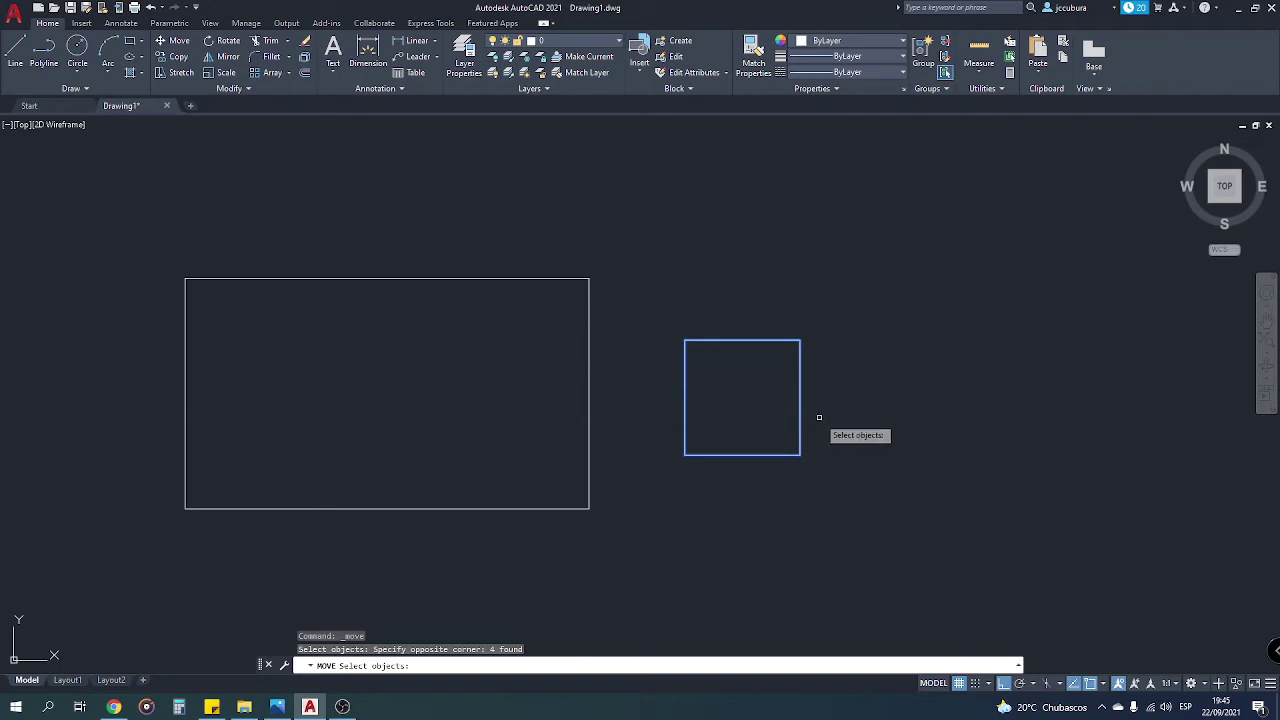
key(Return)
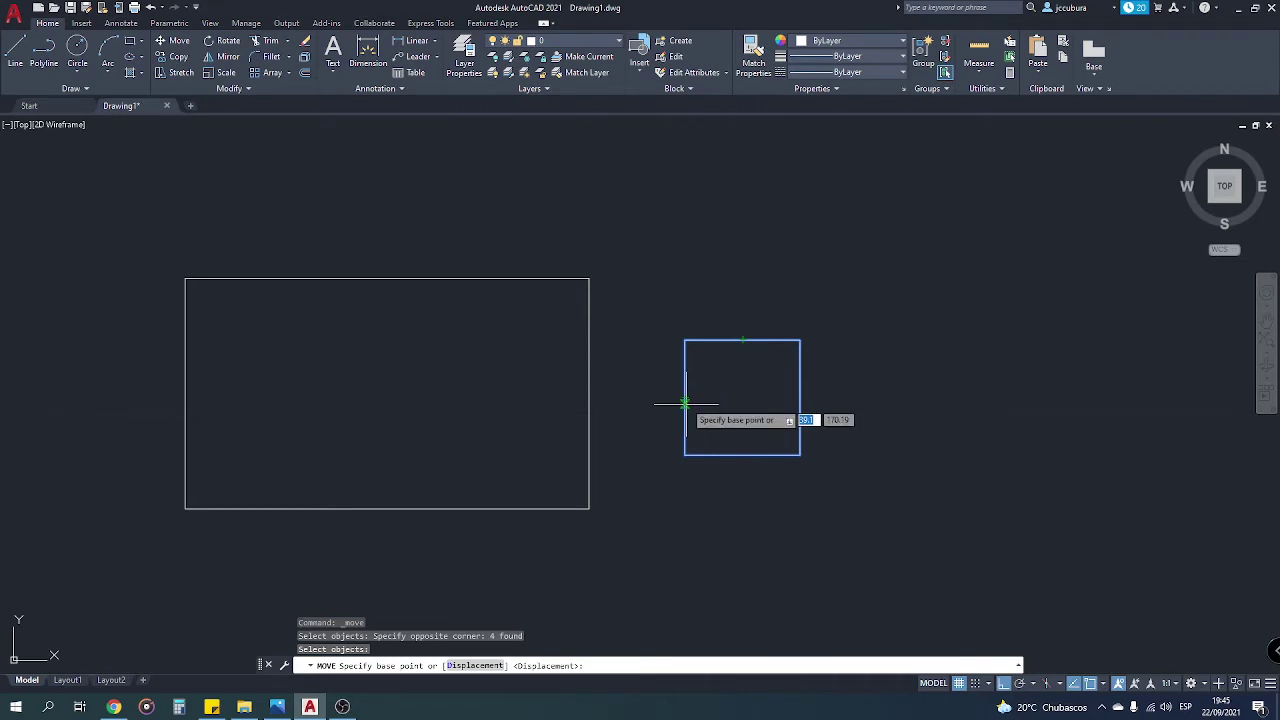
click(742, 397)
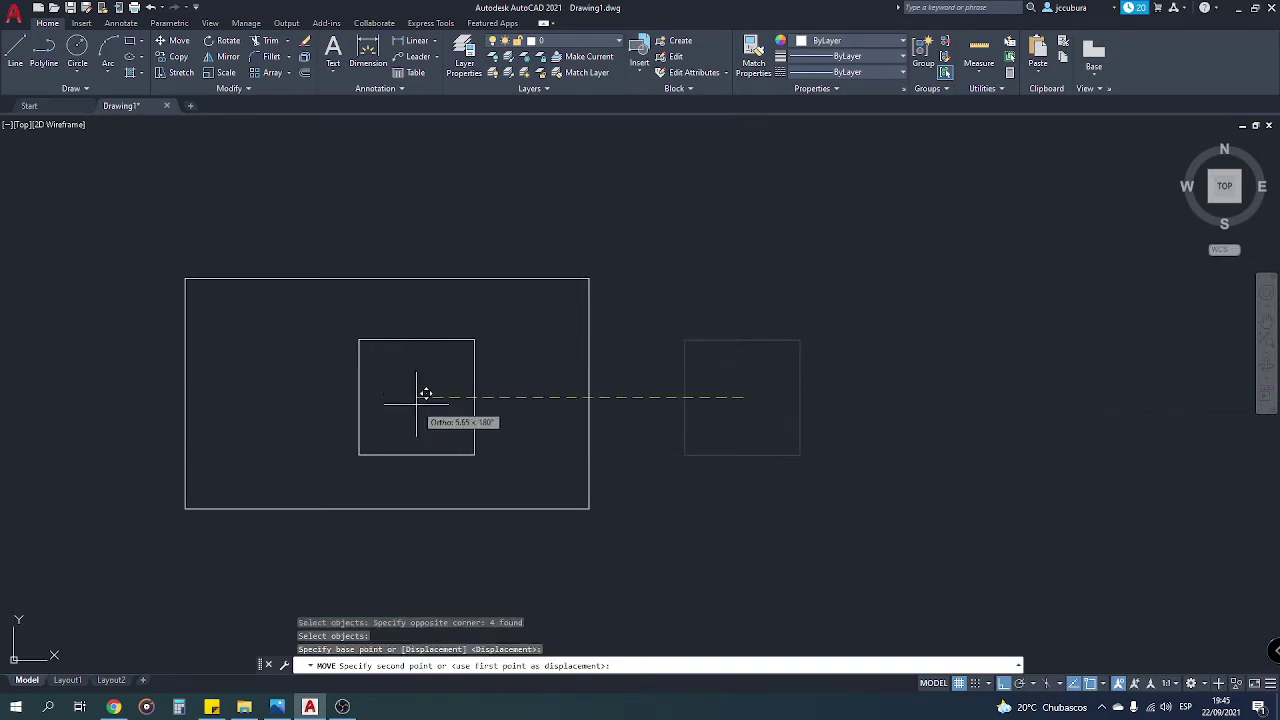
click(1004, 683)
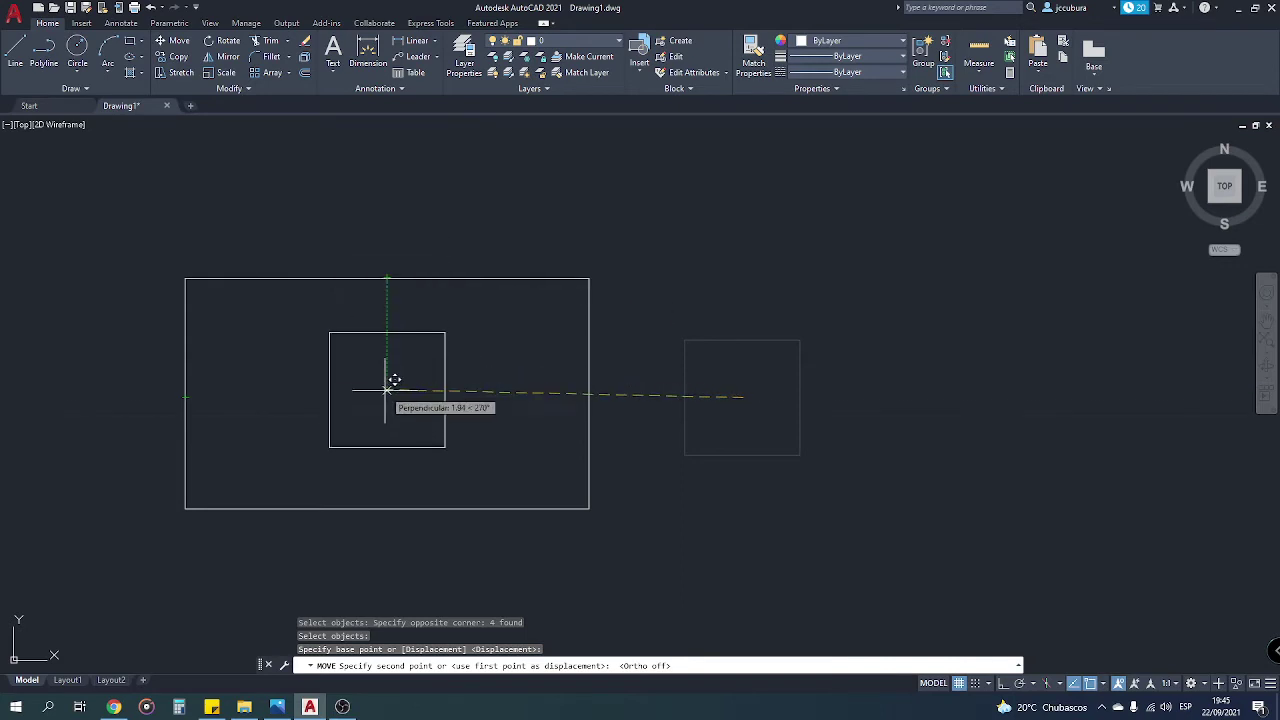
click(387, 397)
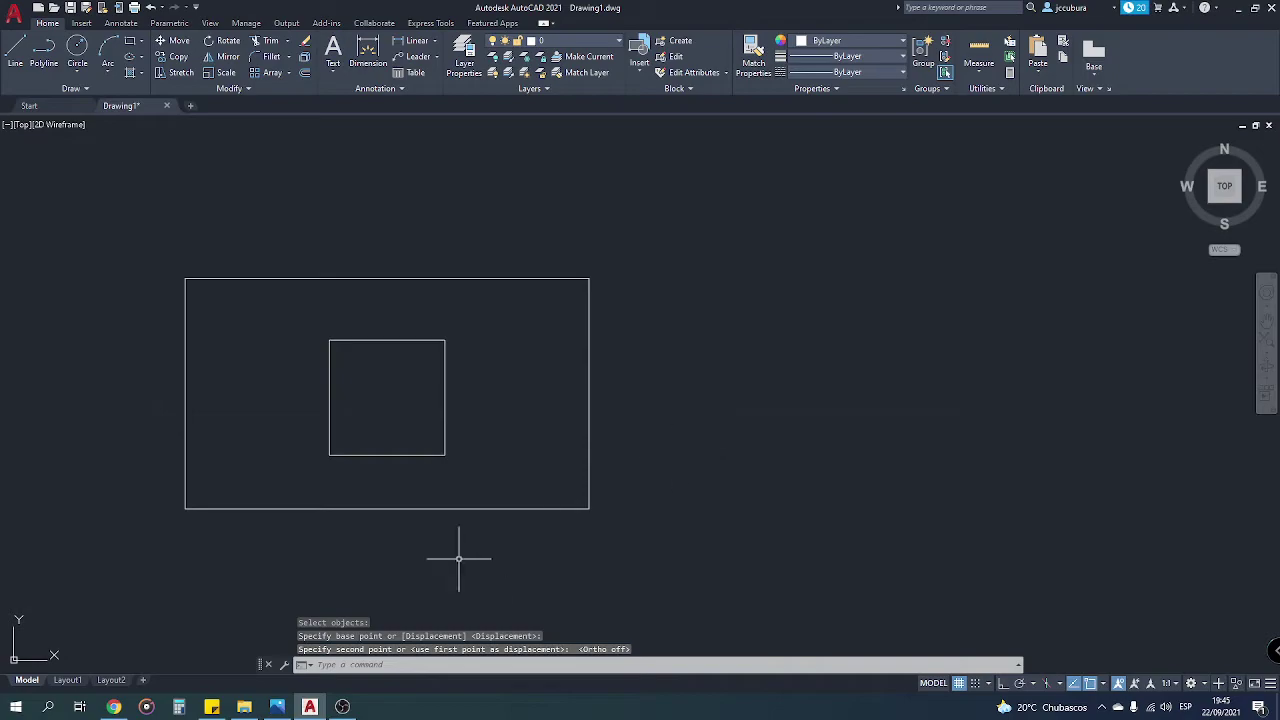
- Check the reference image in Photos, return to AutoCAD and draw a horizontal line between the midpoints of the rectangle's left and right sides
click(277, 707)
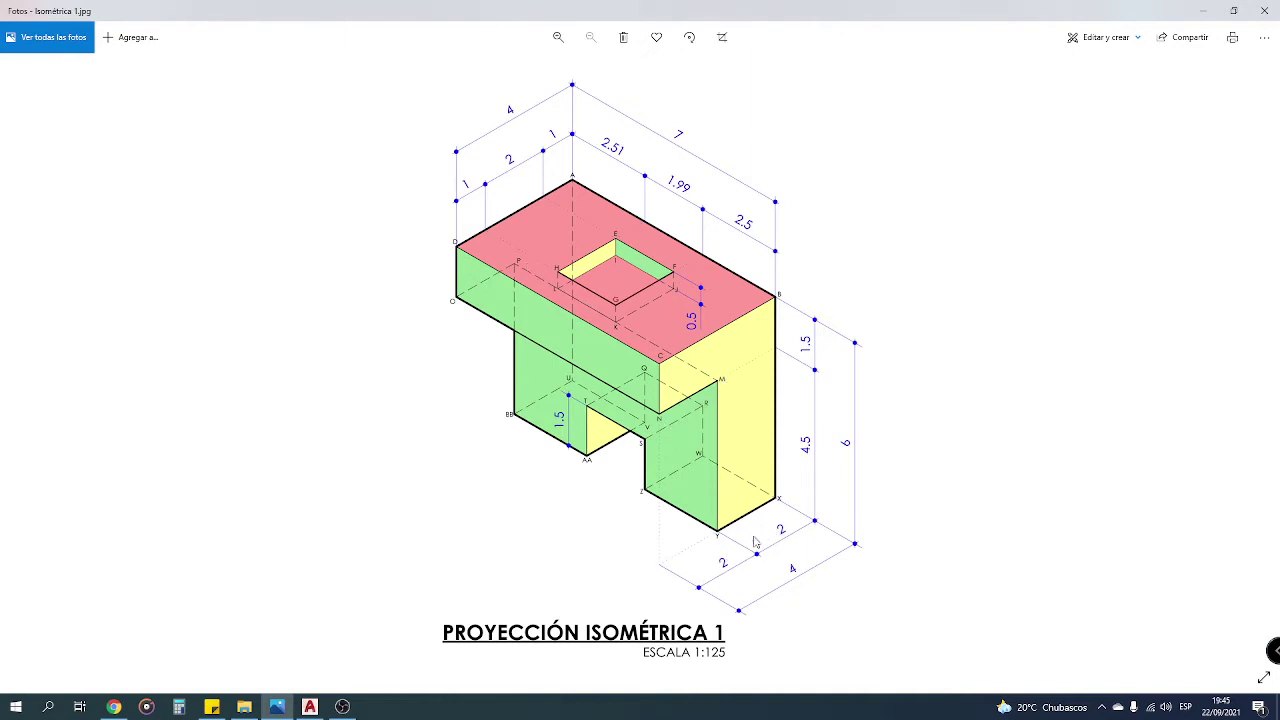
click(310, 707)
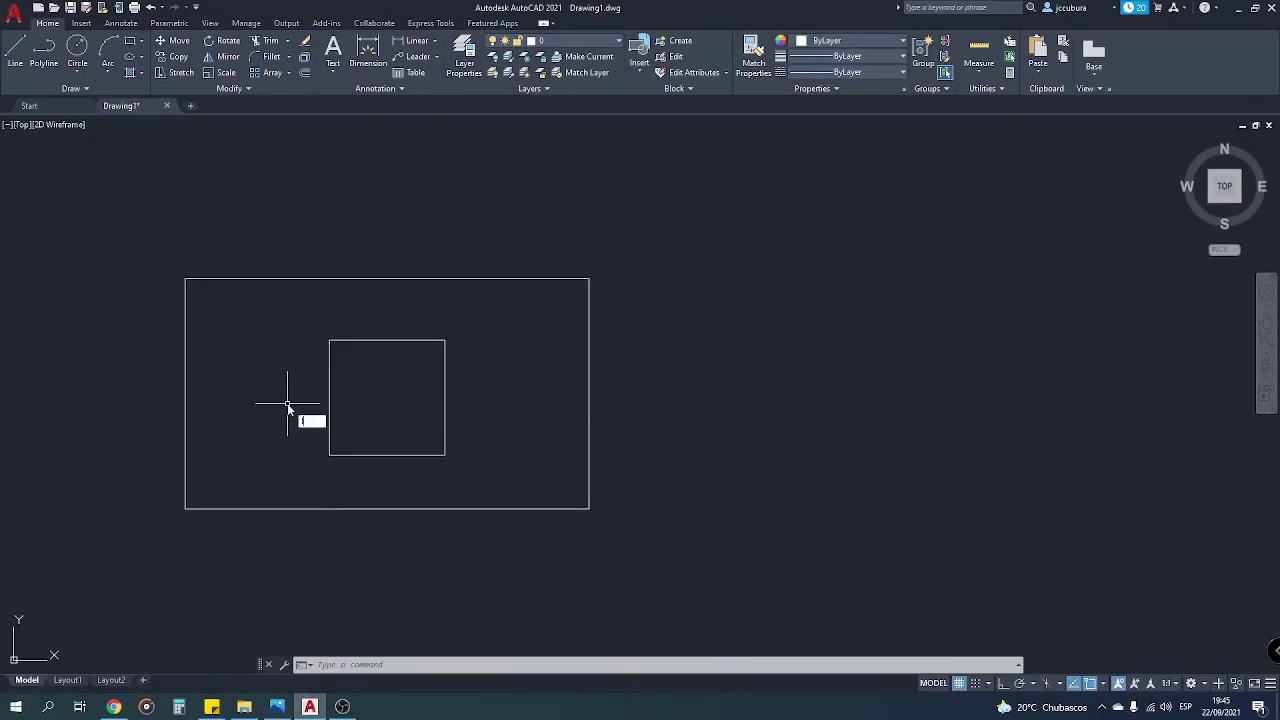
text(l)
key(Return)
click(185, 393)
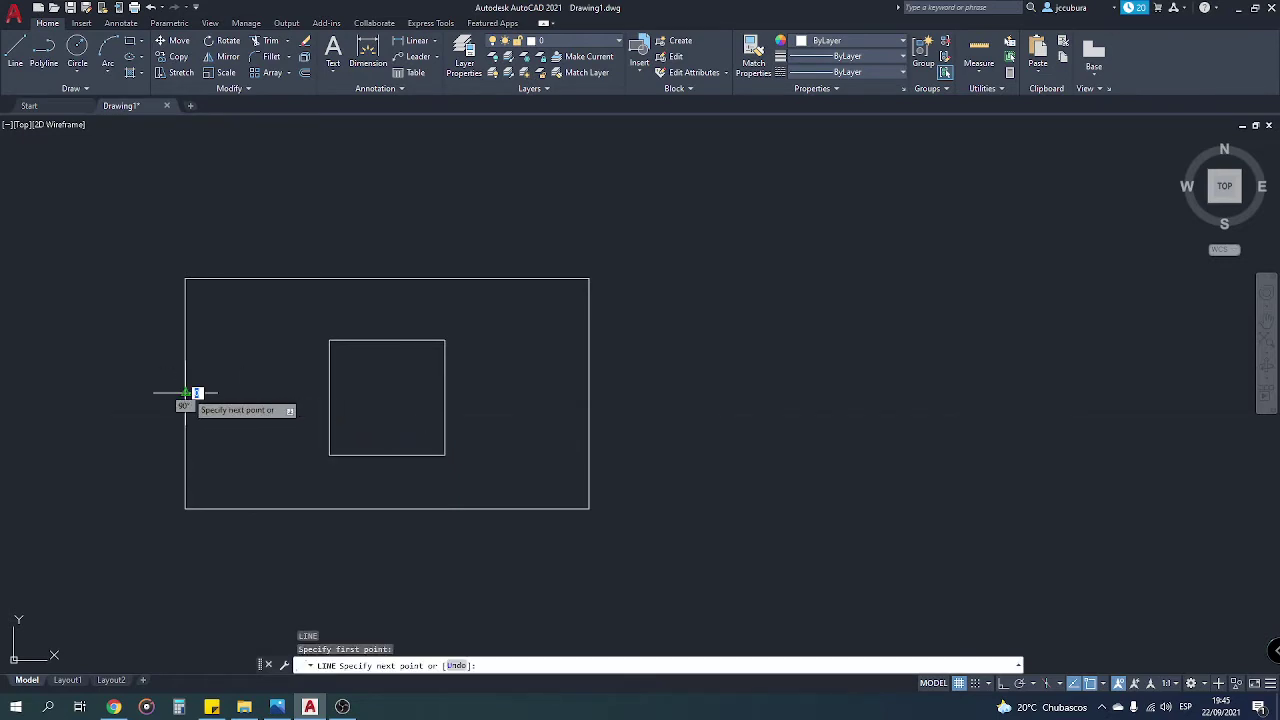
click(589, 393)
key(Escape)
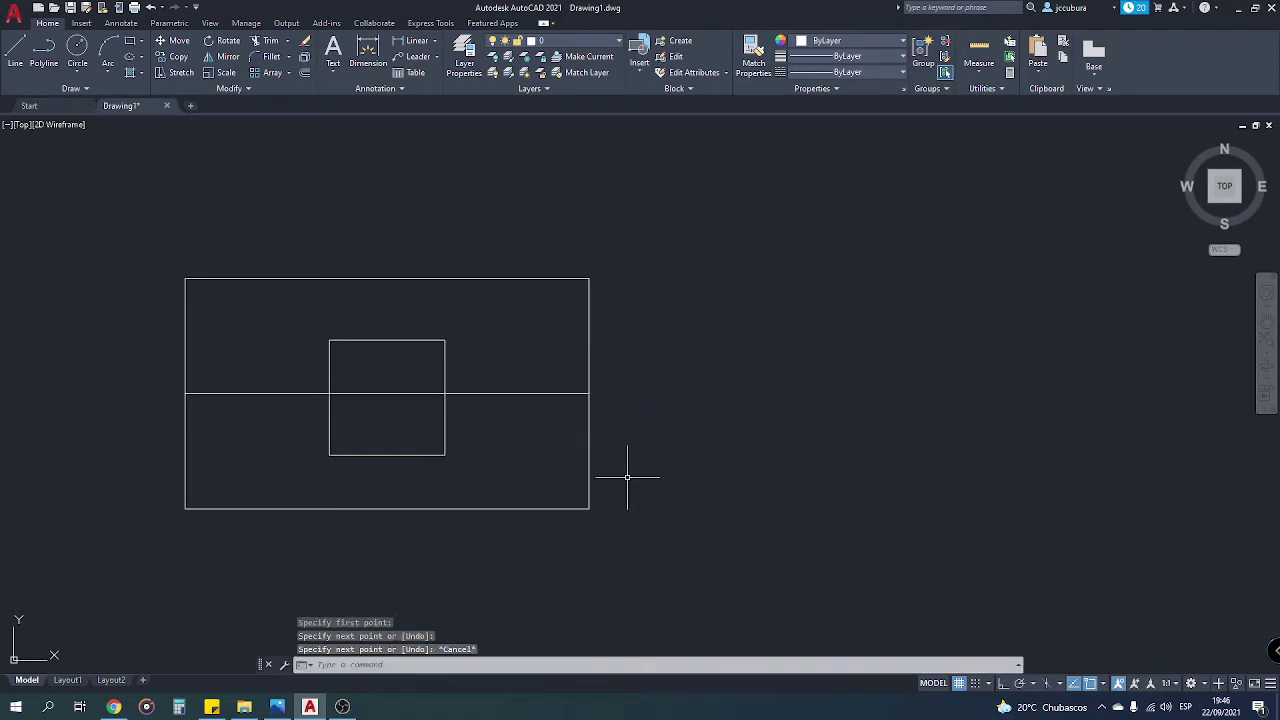
- Load the ACAD_ISO02W100 (ISO dash) linetype and reduce the global linetype scale factor below 1
middle_drag(617, 480, 666, 486)
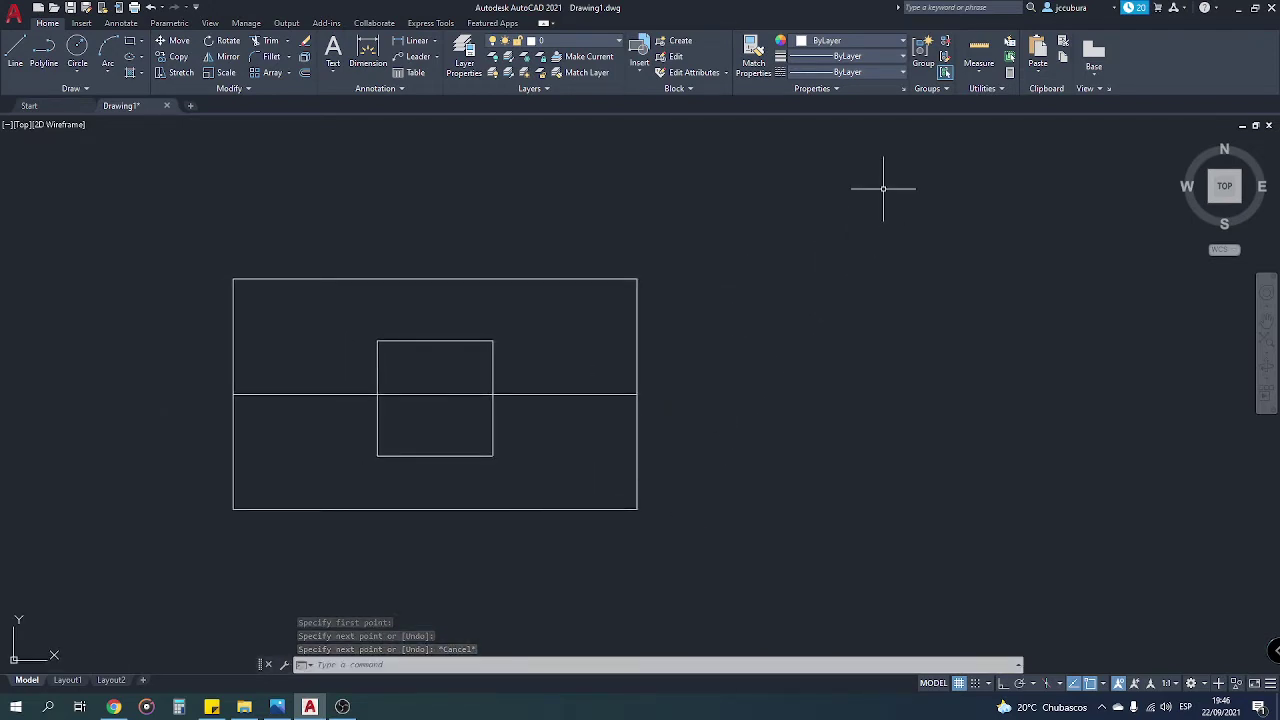
click(858, 73)
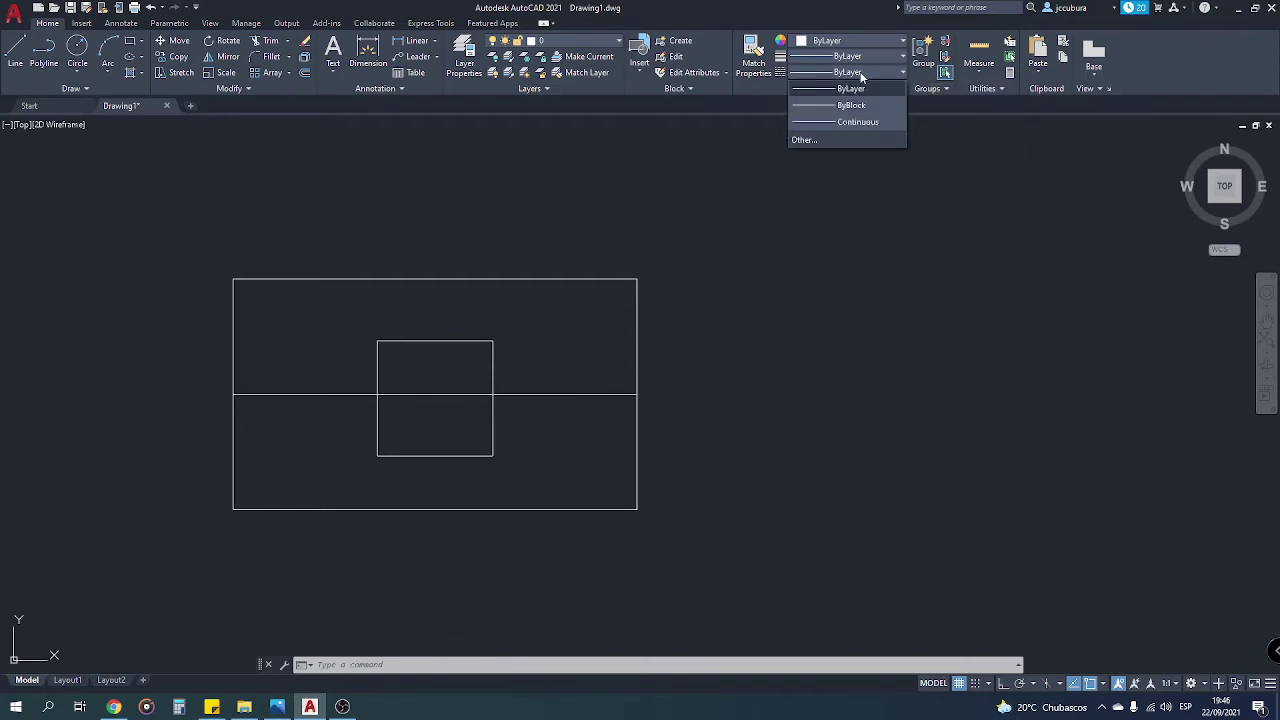
click(812, 139)
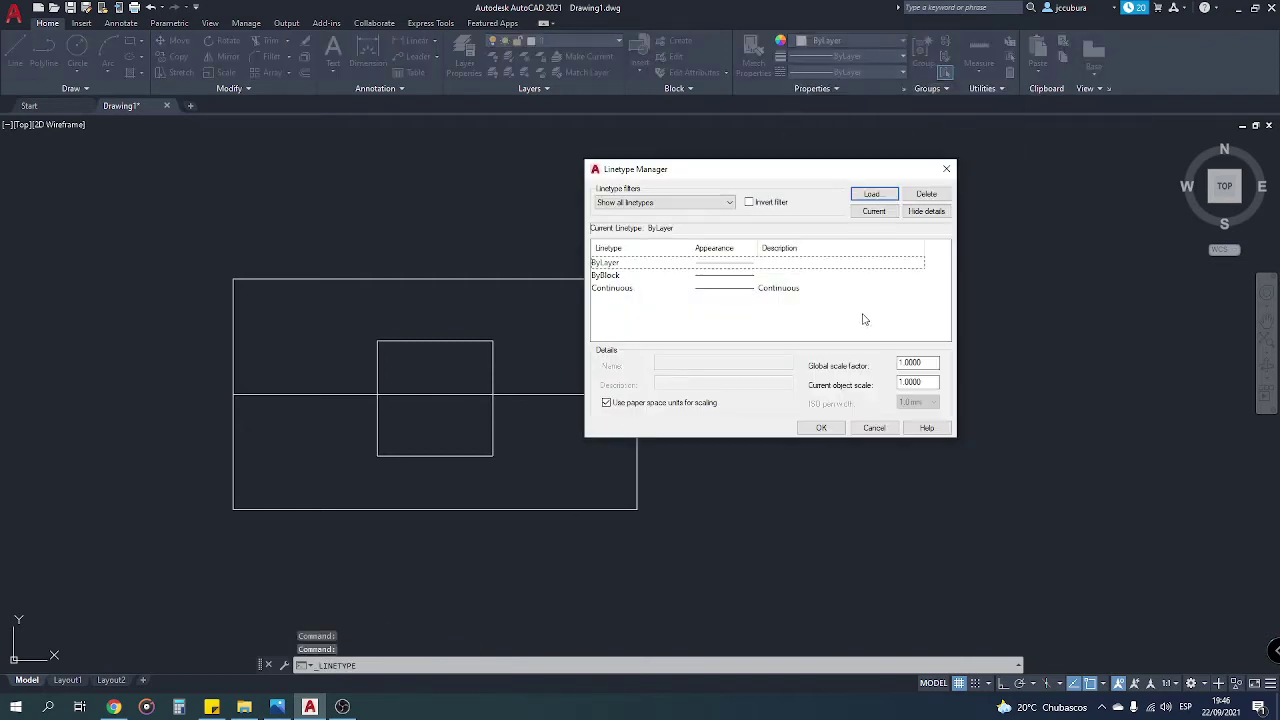
click(873, 195)
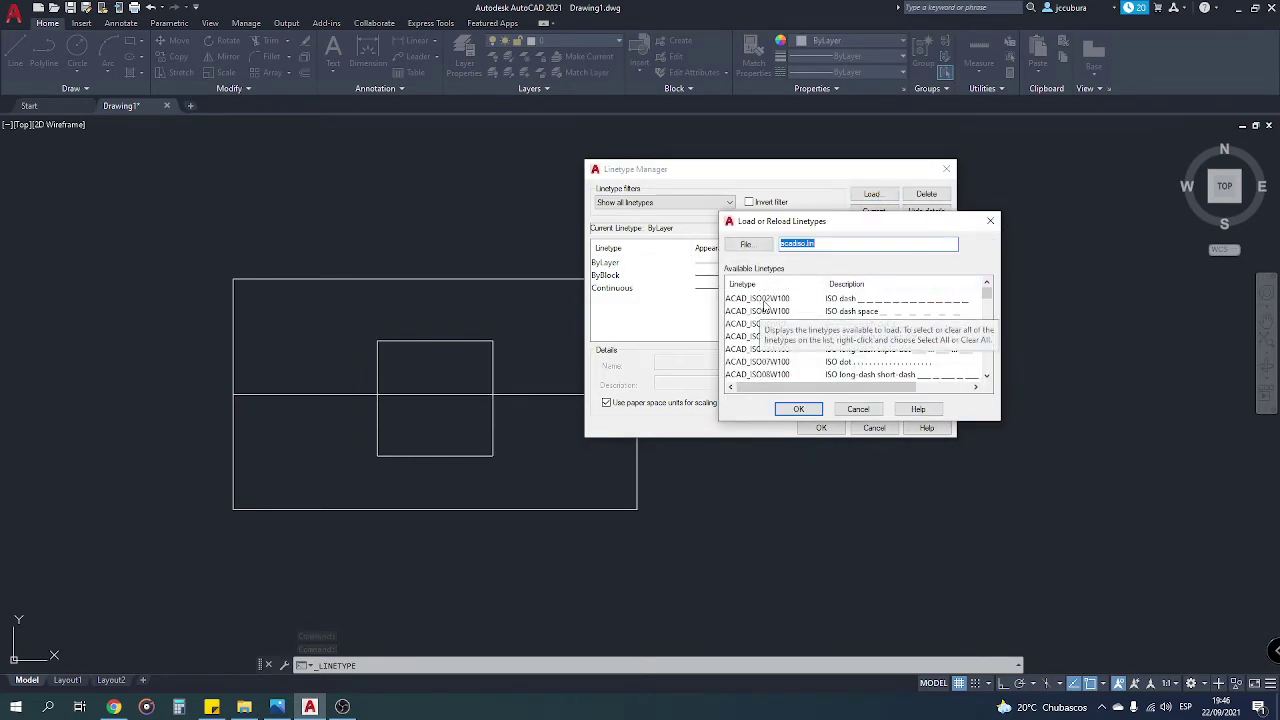
click(859, 301)
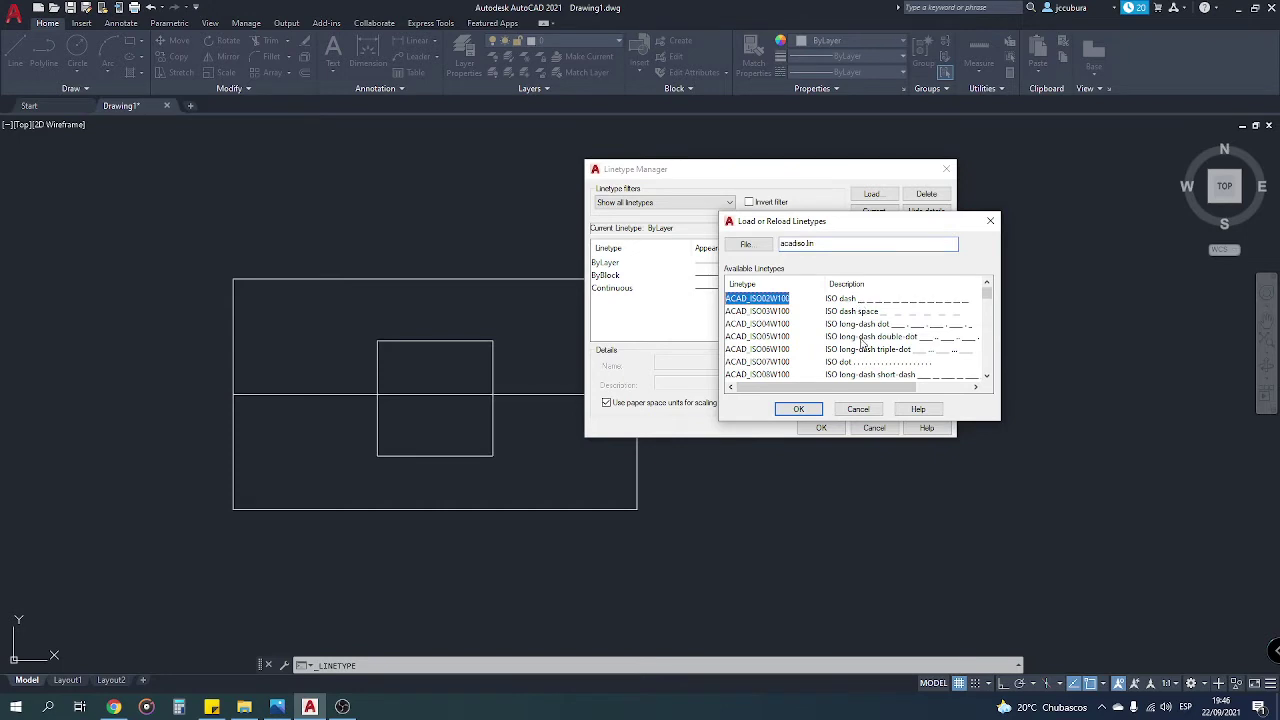
click(806, 409)
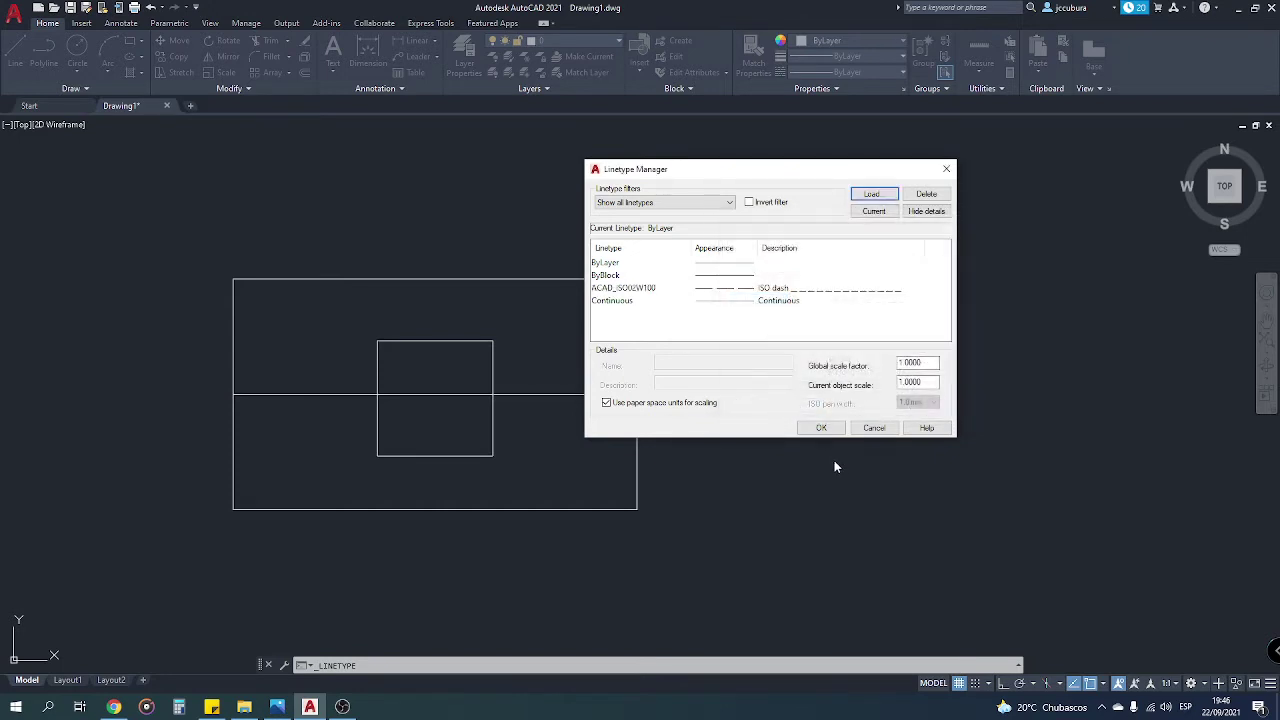
click(809, 293)
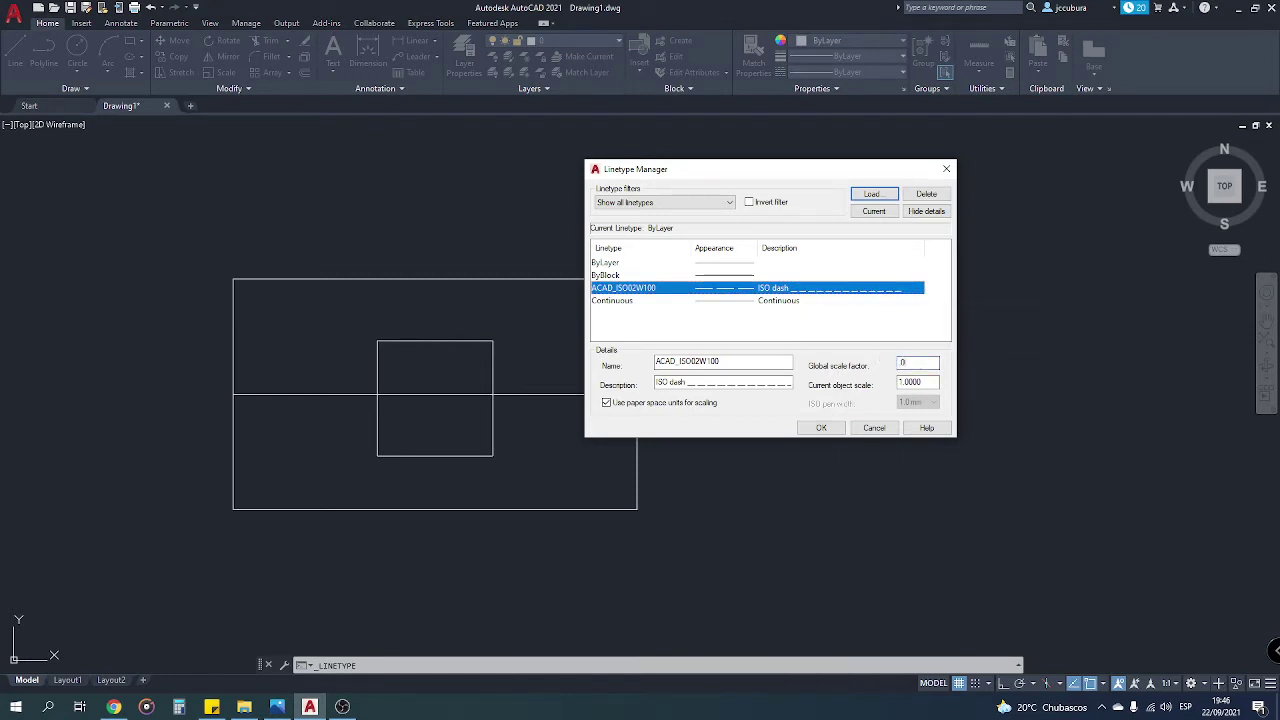
click(818, 428)
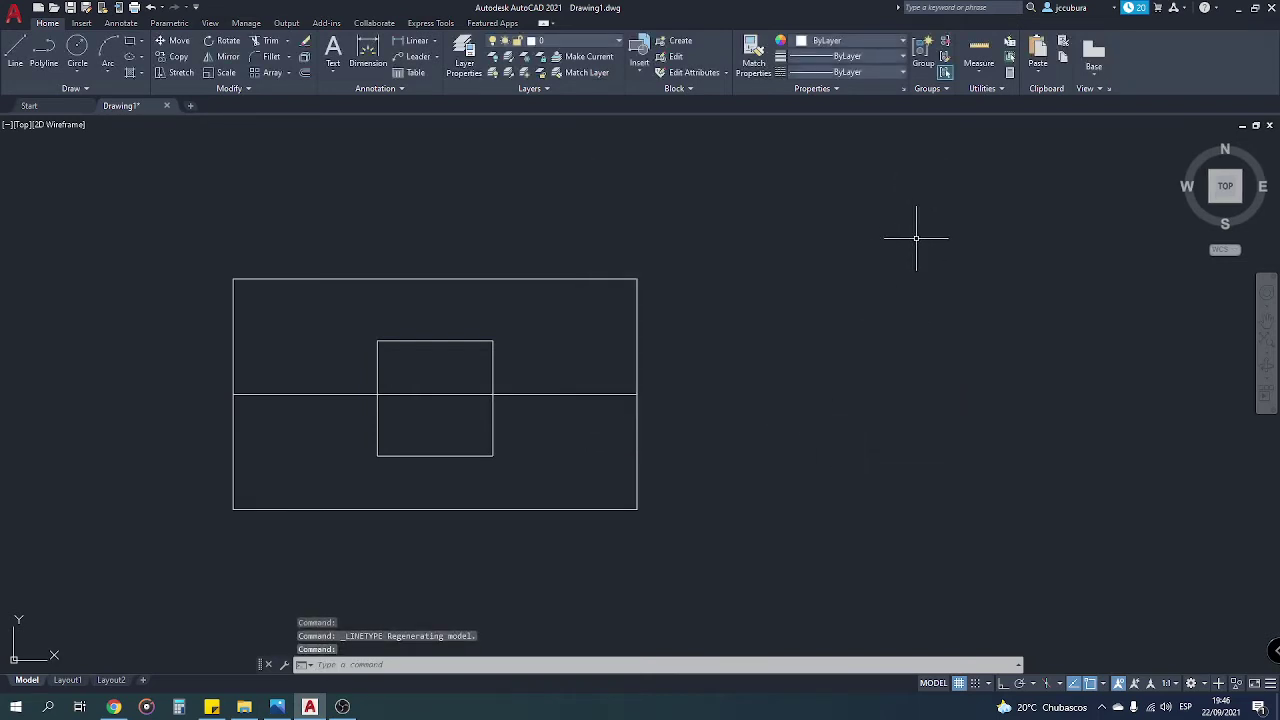
- Change the linetype of the rectangle's horizontal middle line to ACAD_ISO02W100 and clear the selection
middle_drag(875, 270, 949, 294)
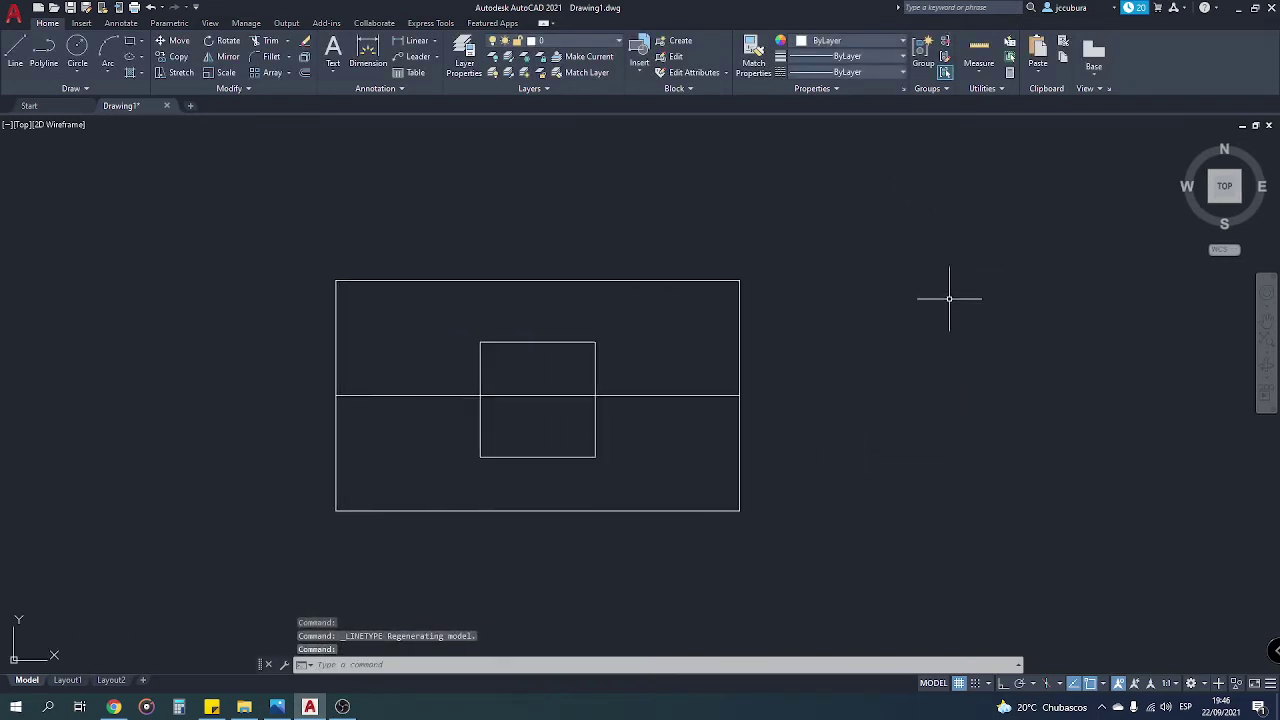
click(680, 394)
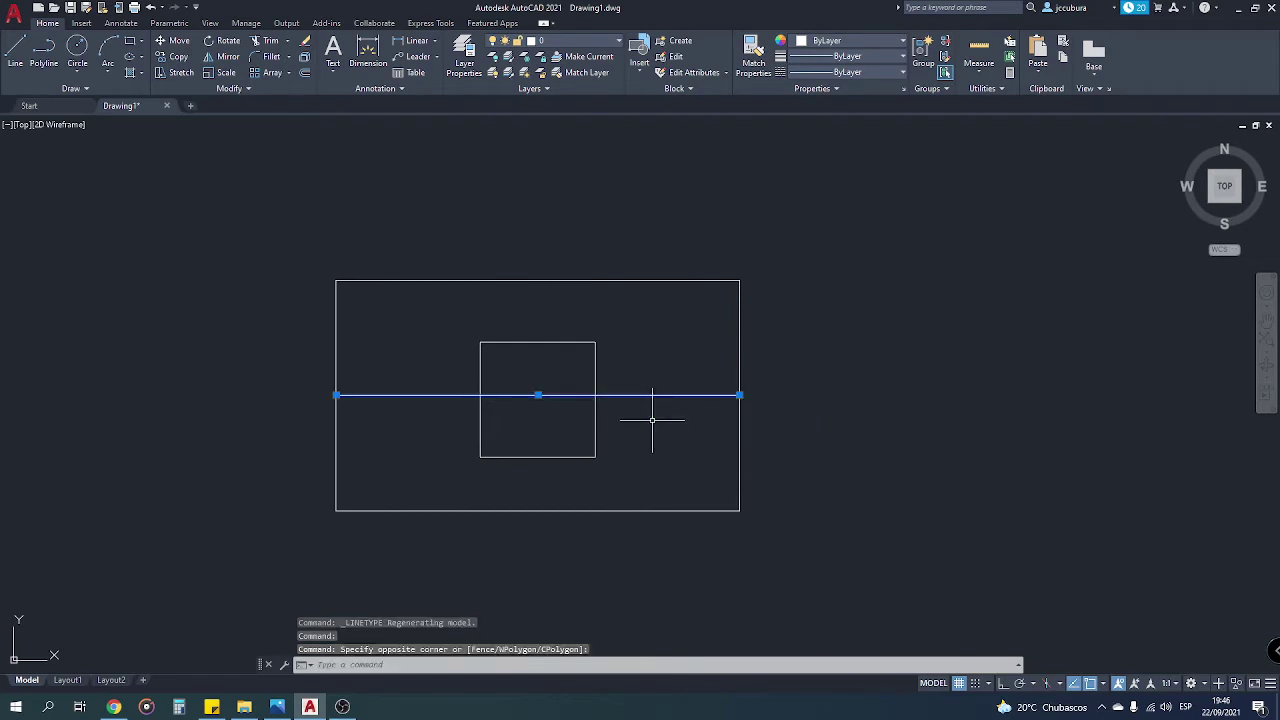
click(848, 73)
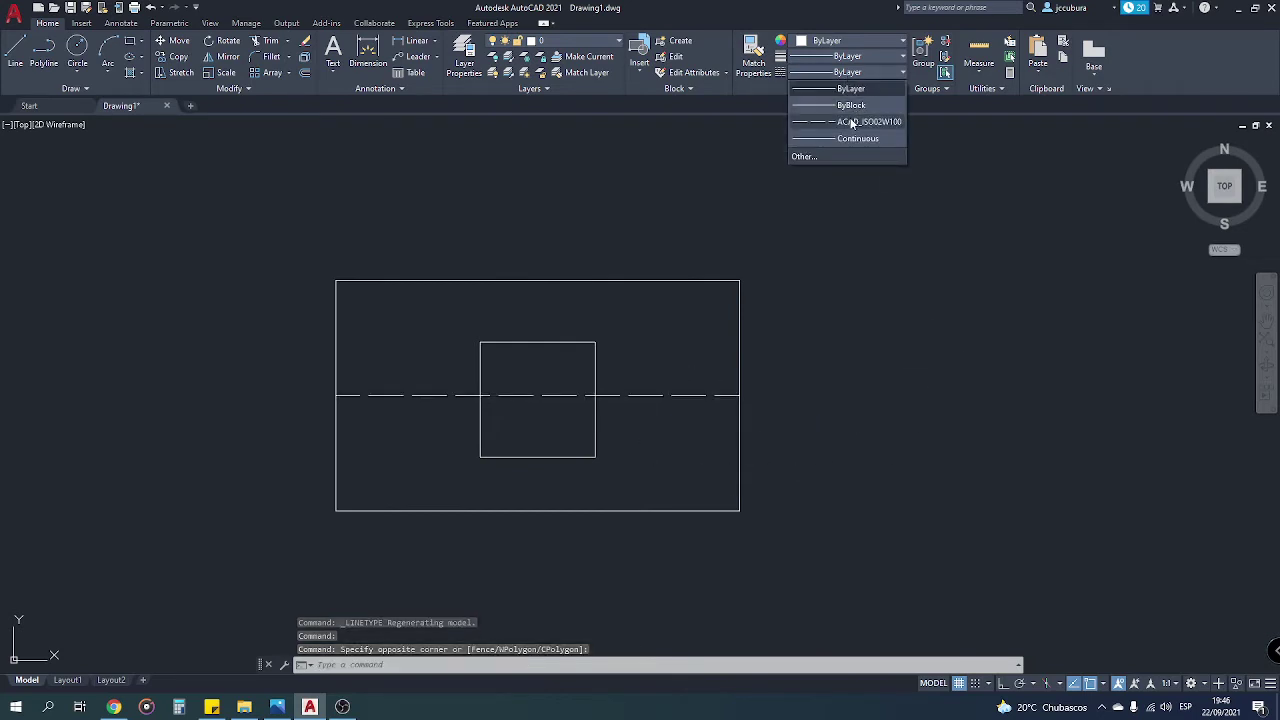
click(850, 122)
click(846, 447)
click(905, 372)
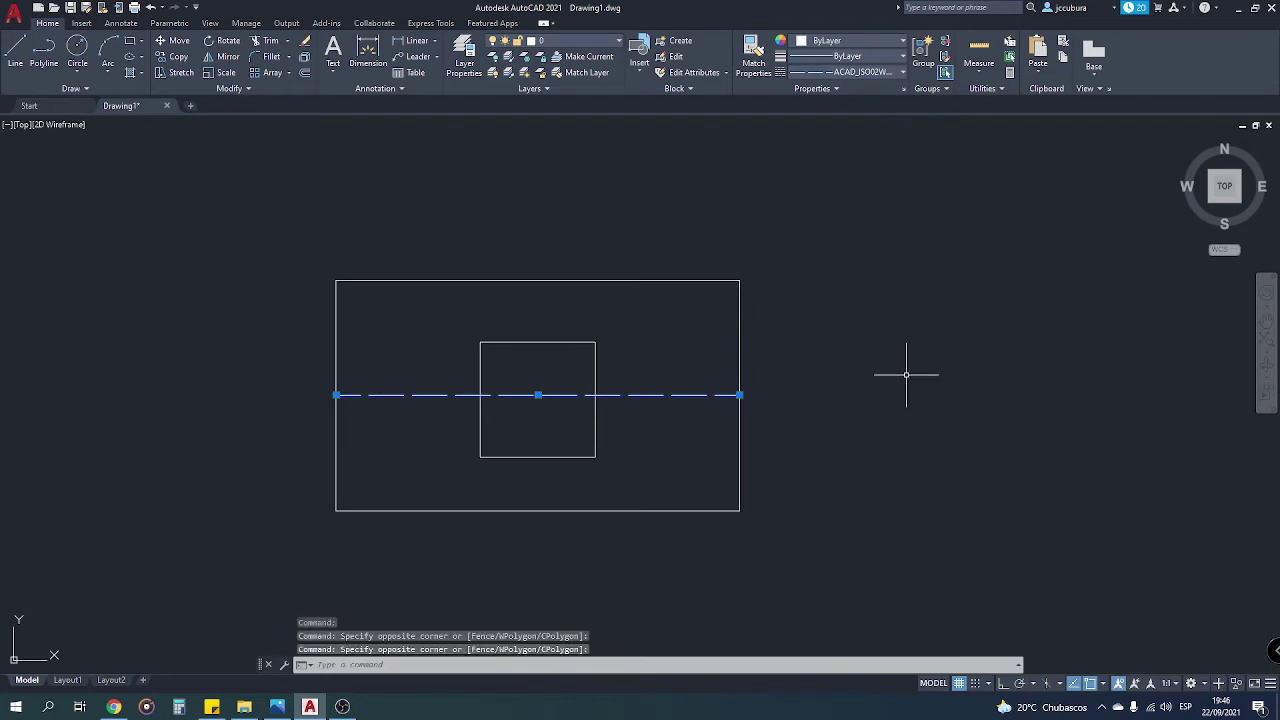
key(Escape)
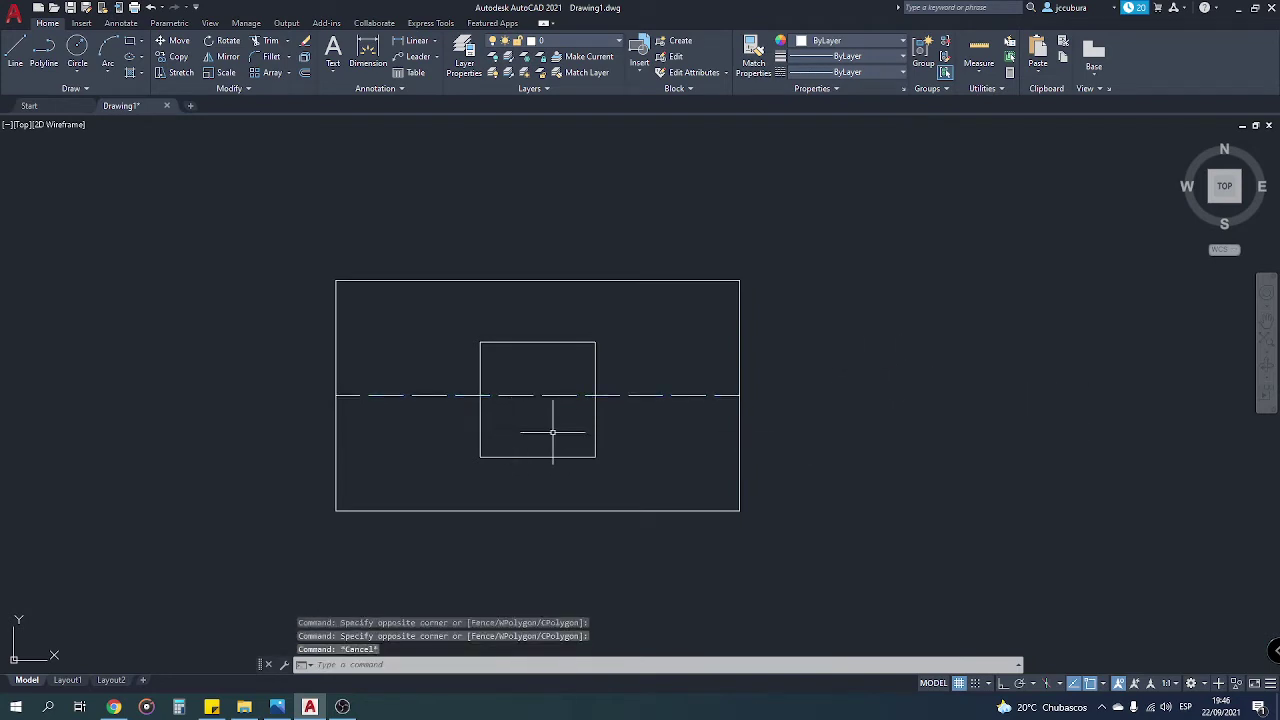
- Set the global linetype scale factor to 0.03 in the Linetype Manager
click(899, 72)
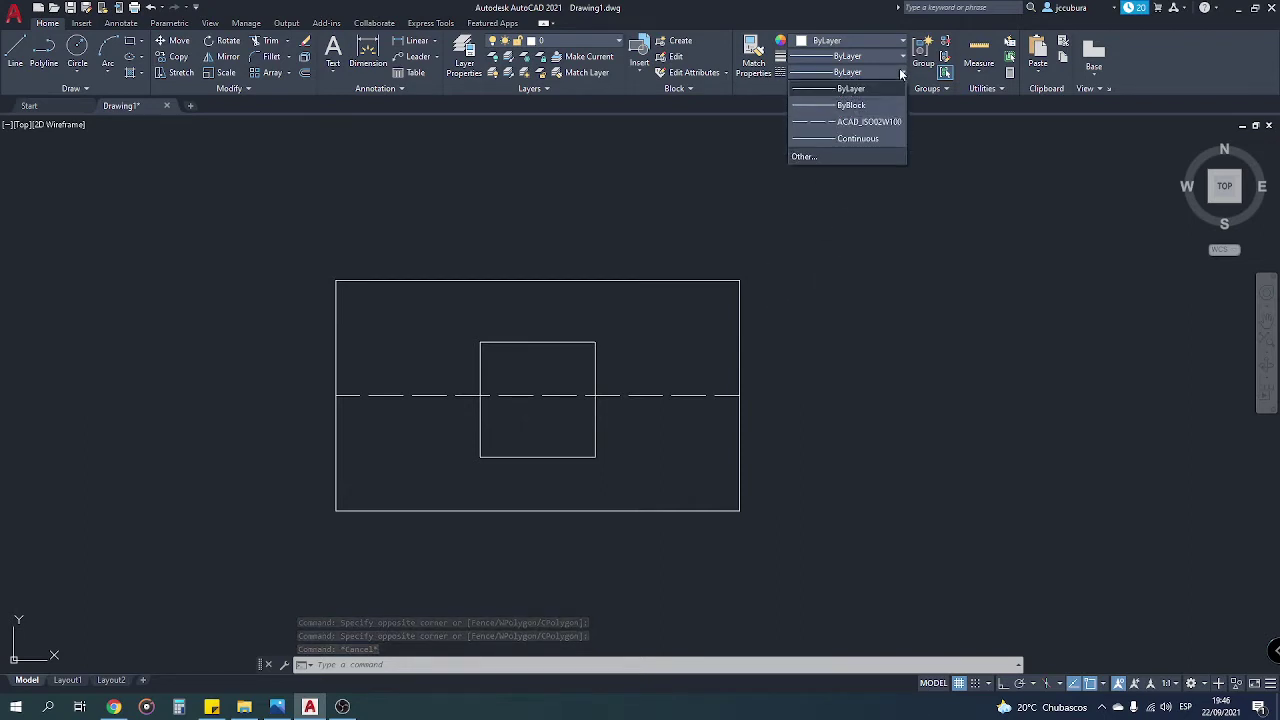
click(819, 156)
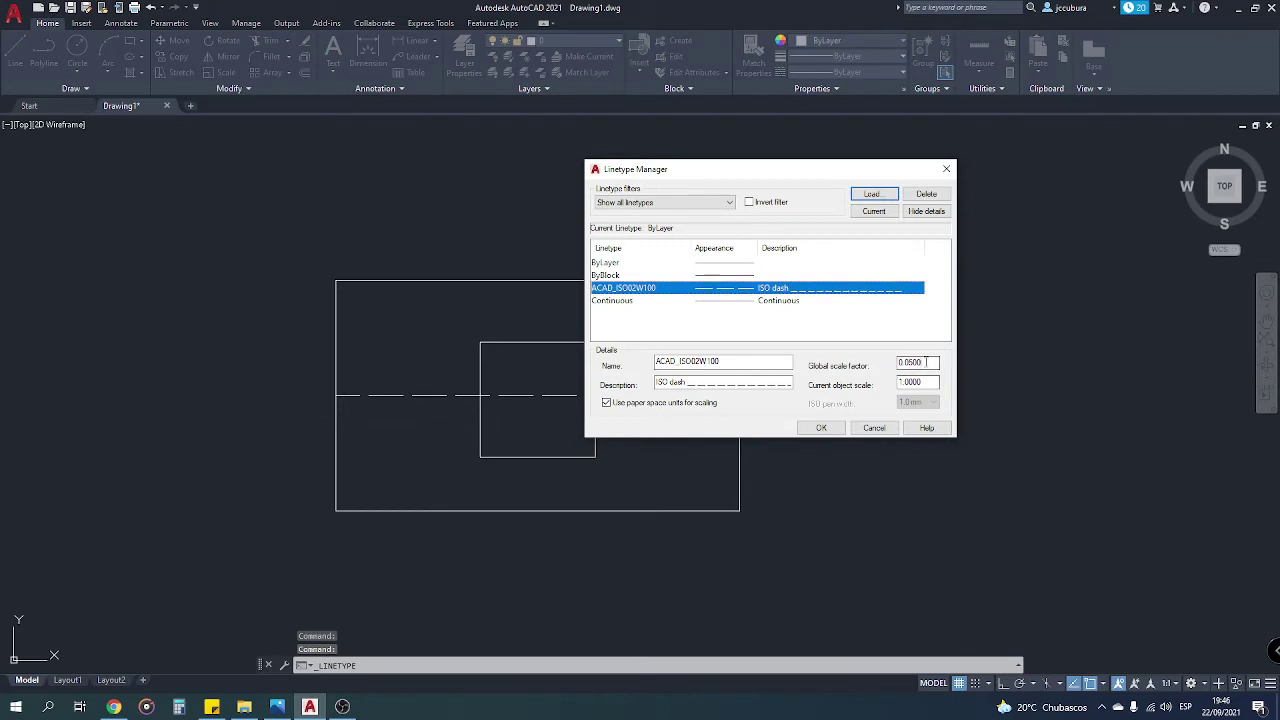
key(BackSpace)
key(BackSpace)
key(BackSpace)
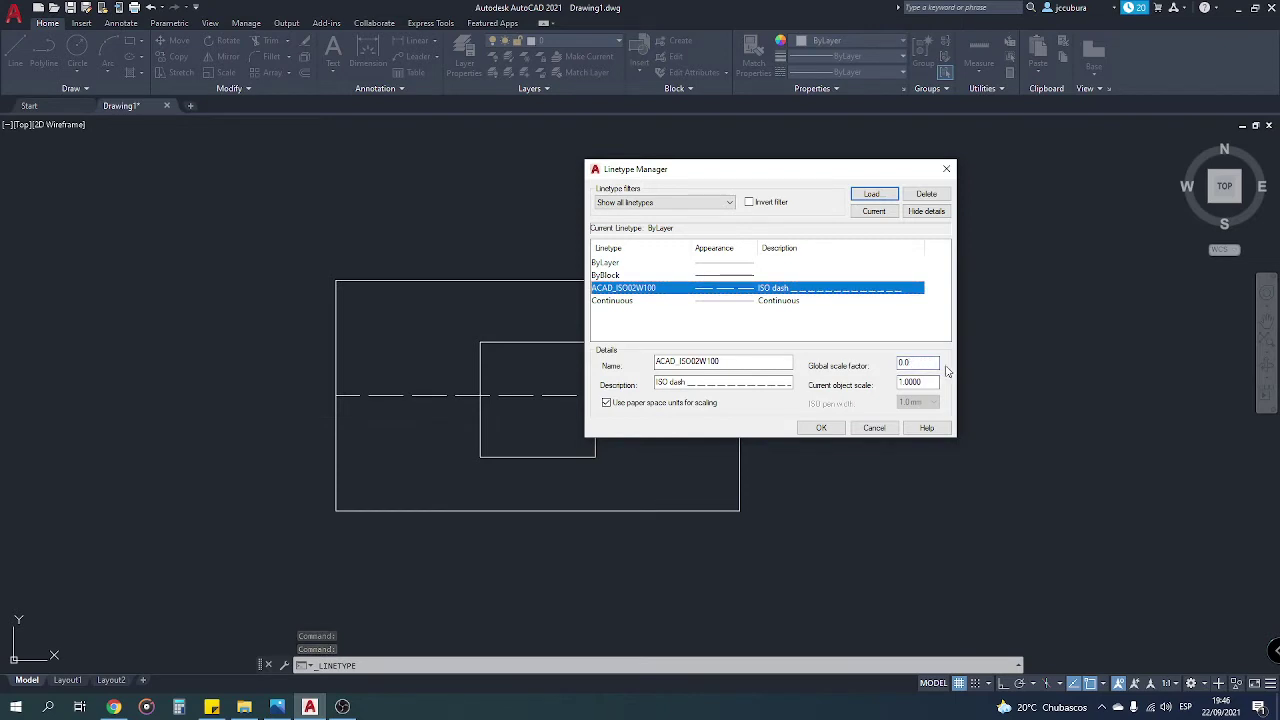
text(3)
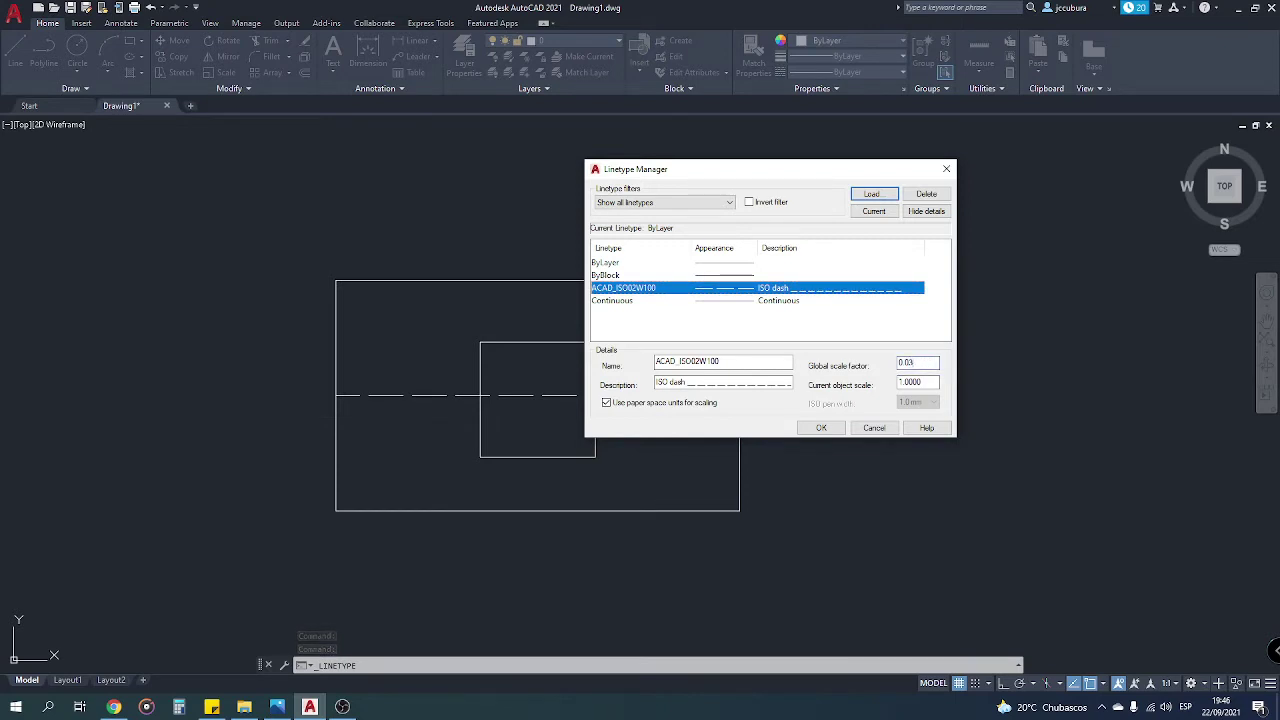
click(821, 427)
middle_drag(829, 429, 861, 427)
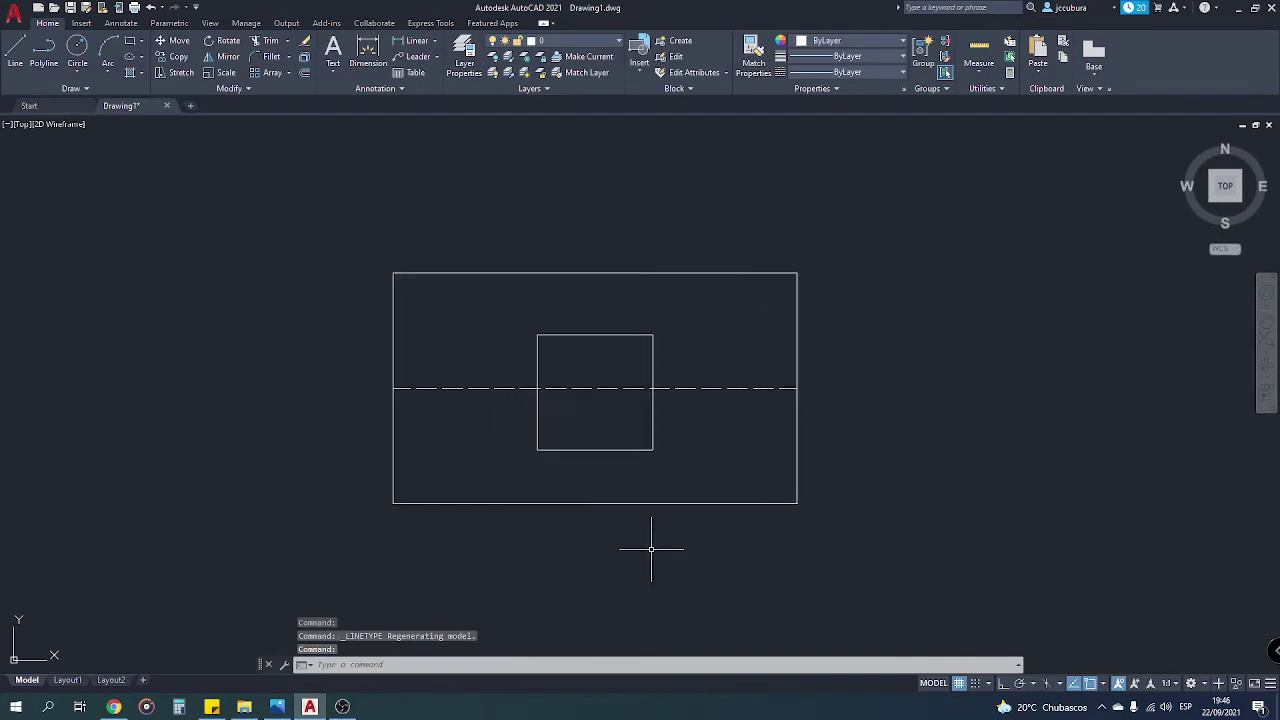
- Check the Isométrica 1 reference image in Photos for the hidden edges under the top face, and return to AutoCAD
click(277, 707)
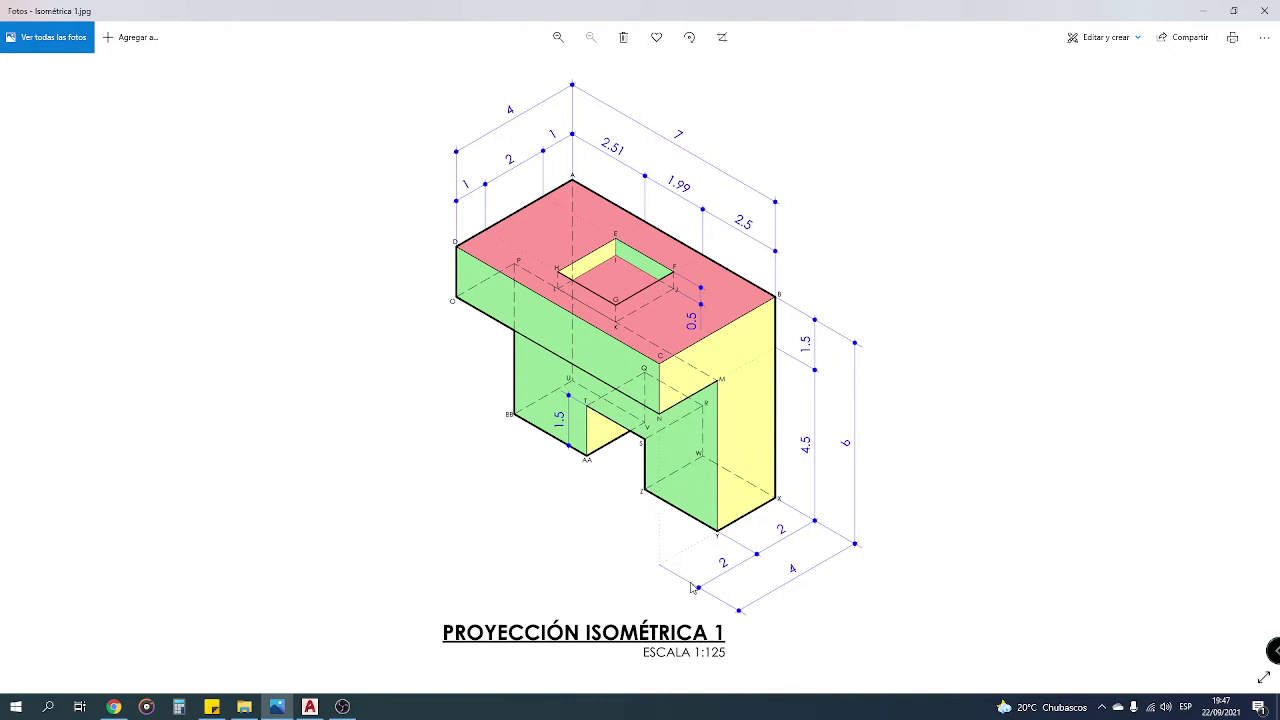
click(310, 707)
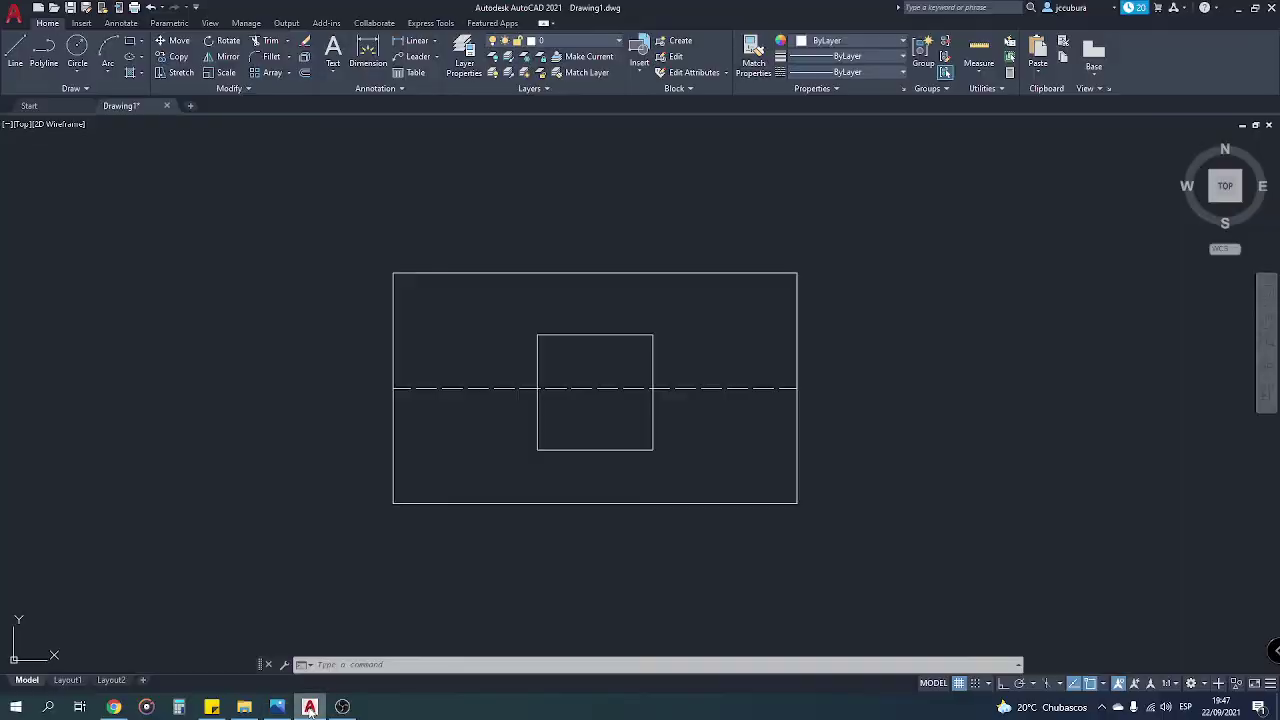
click(310, 707)
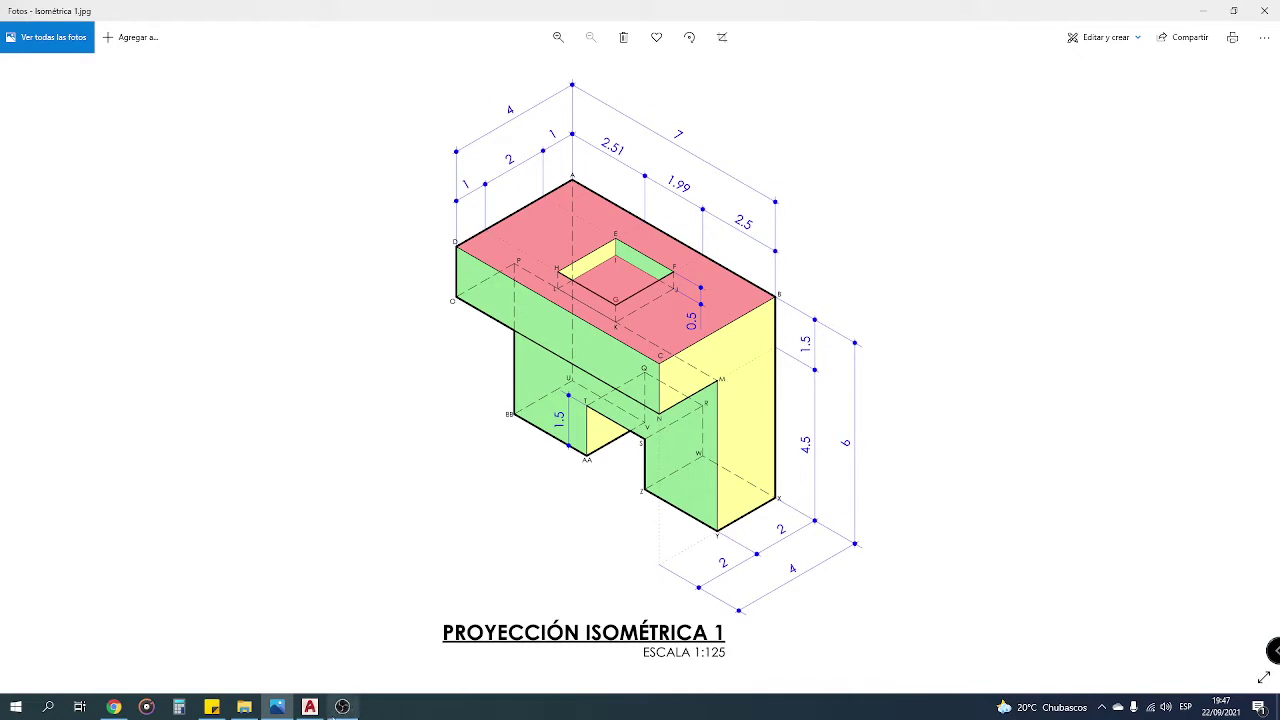
click(310, 707)
scroll(589, 361, up, 2)
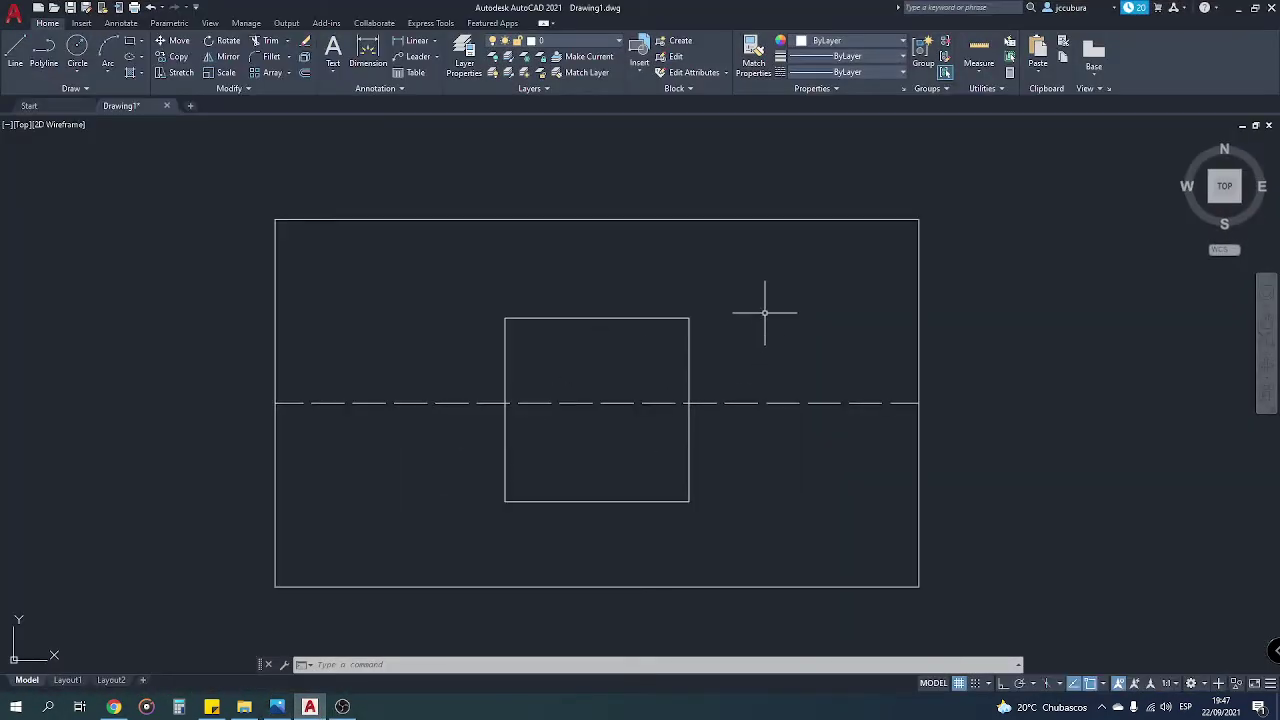
click(766, 218)
click(765, 398)
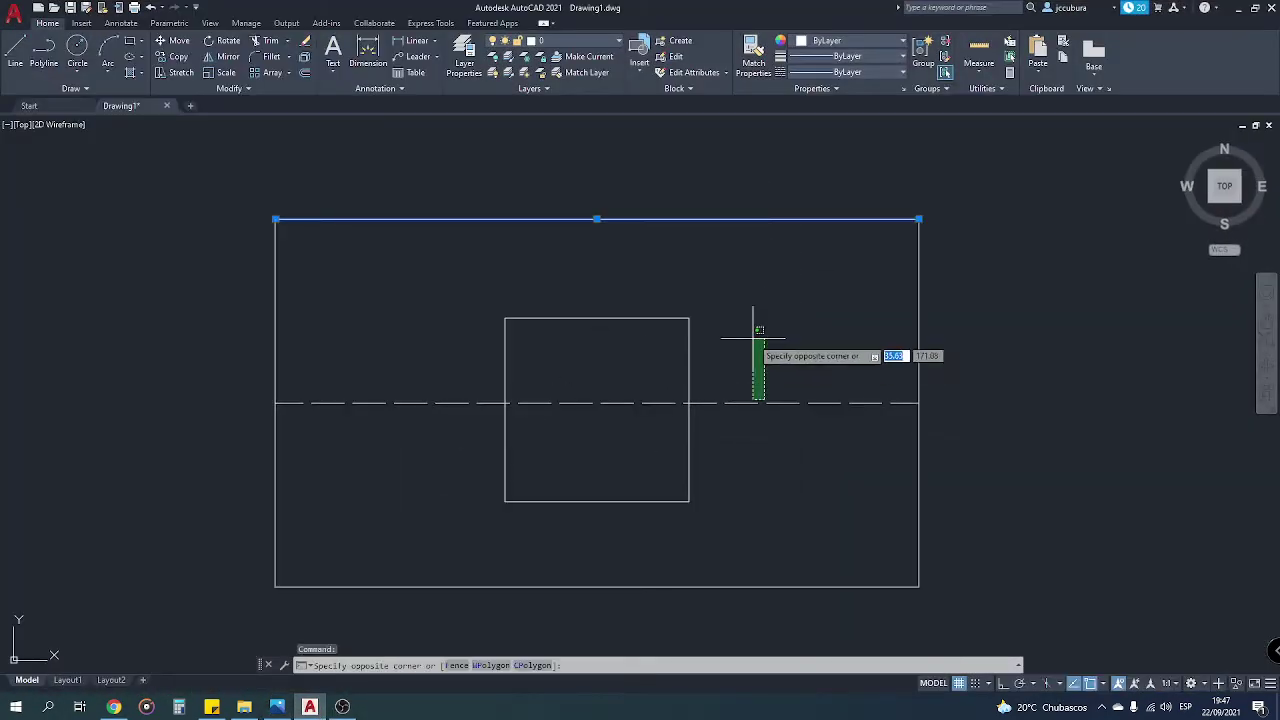
click(763, 296)
key(Escape)
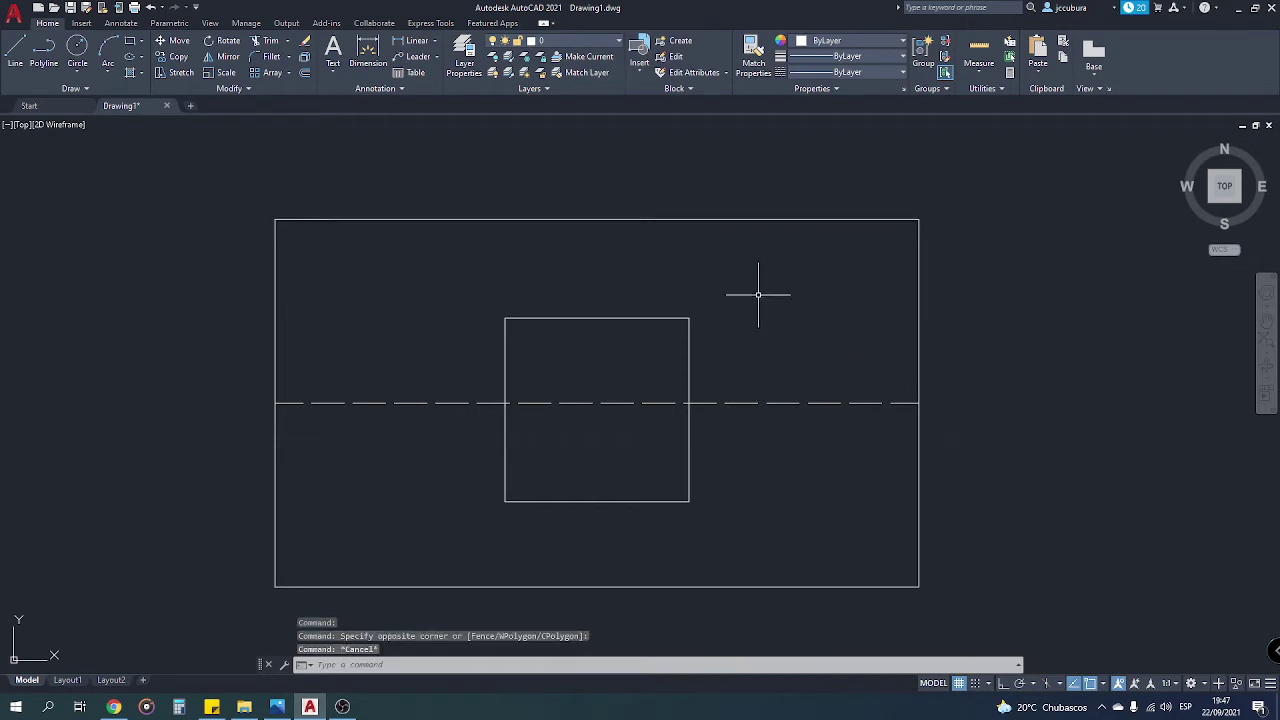
- Draw a vertical line, with Ortho on, from where the dashed middle line crosses the square's left side up to the rectangle's upper edge
text(l)
key(Return)
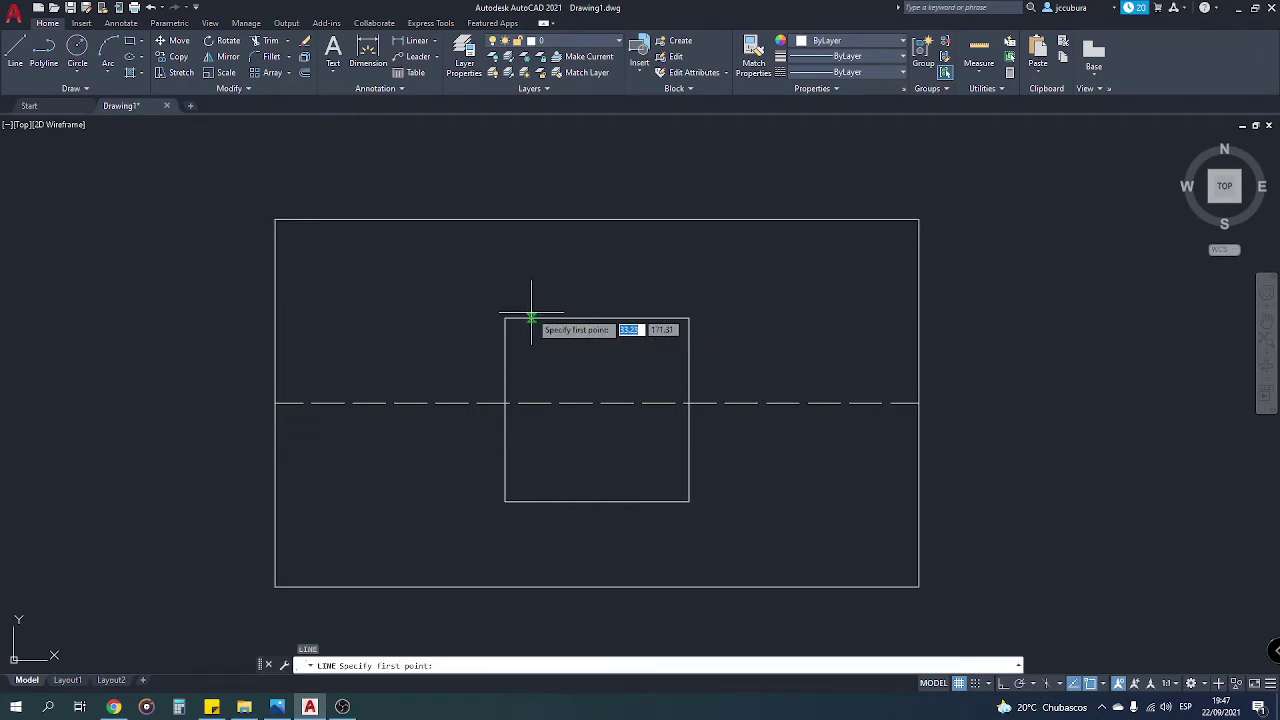
click(506, 402)
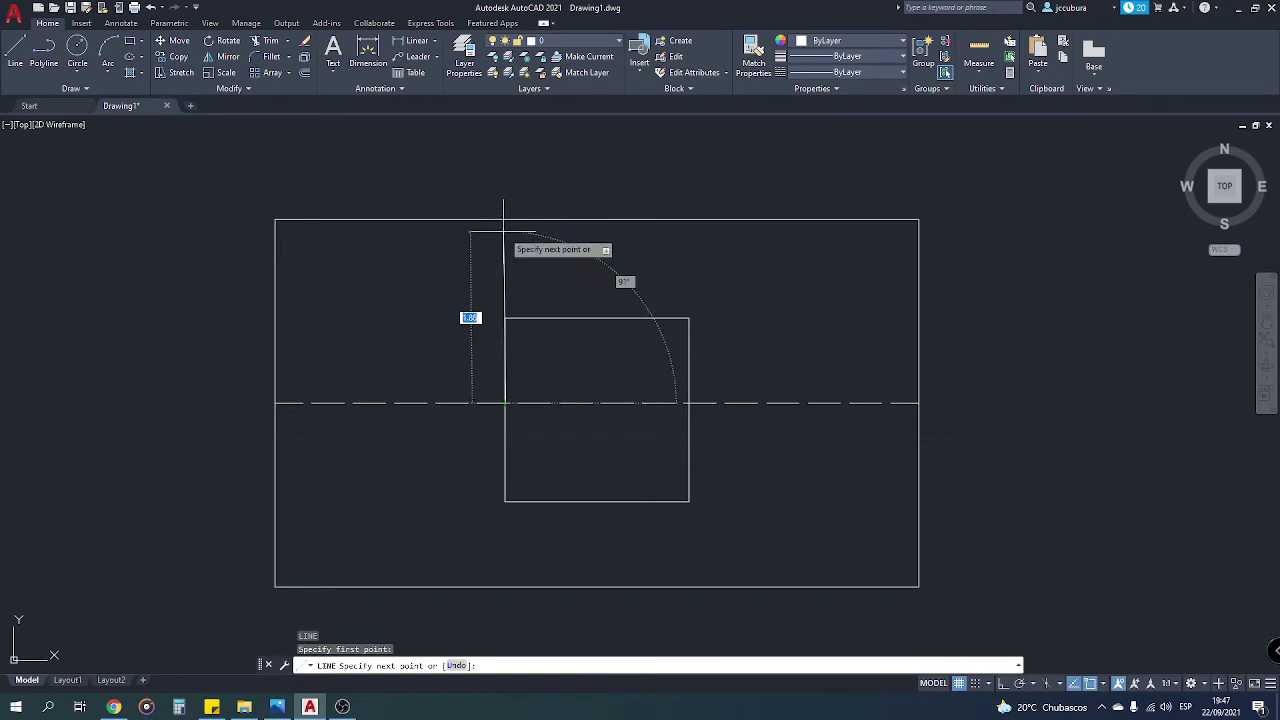
click(1003, 683)
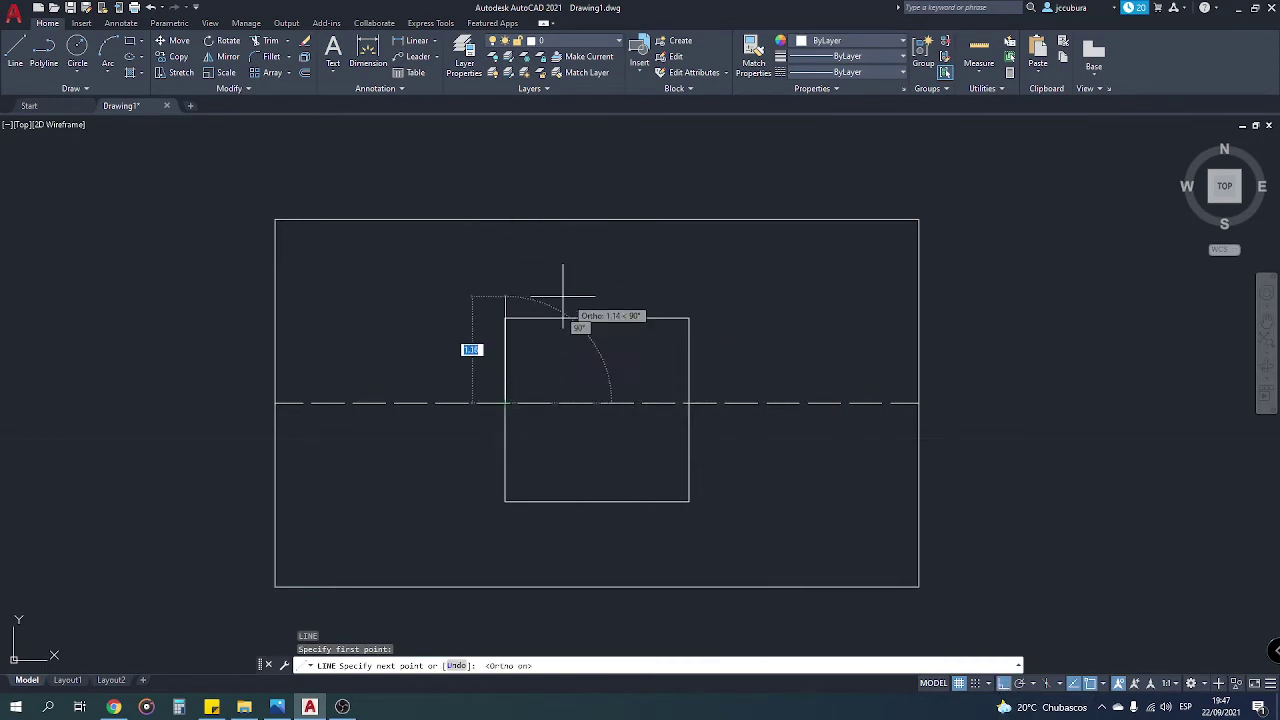
click(507, 219)
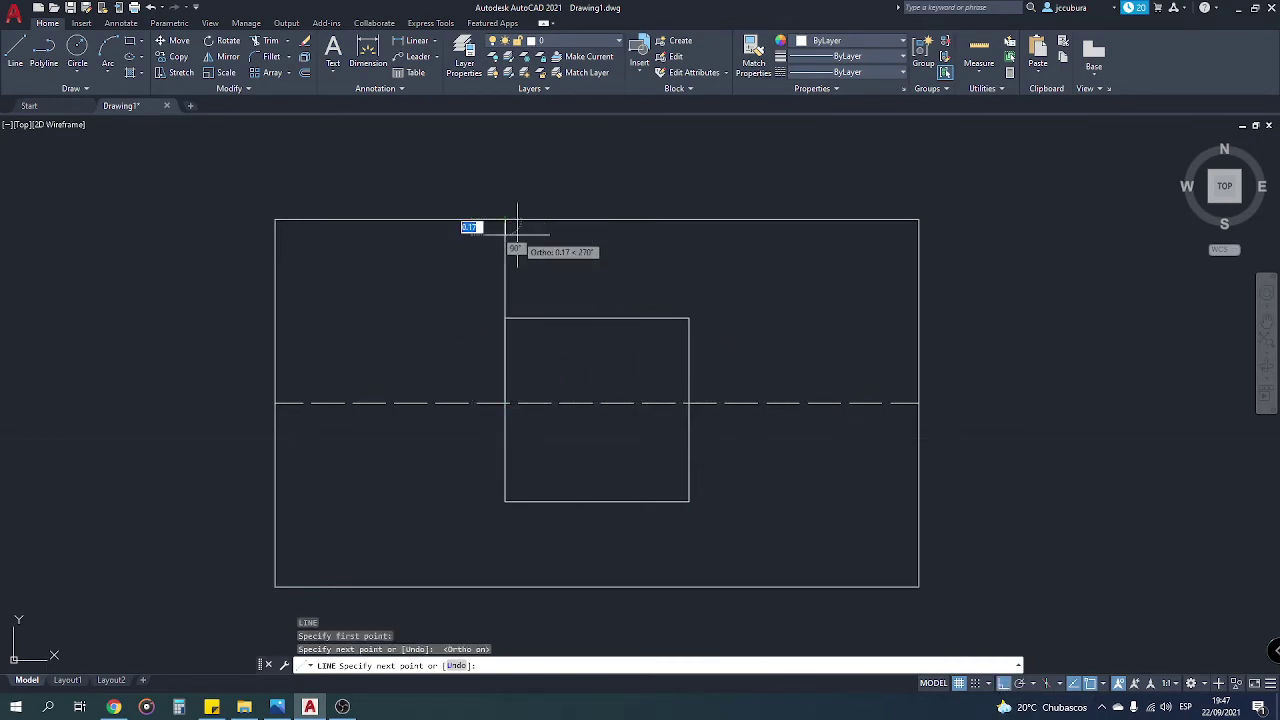
key(Escape)
- Draw a matching vertical line from where the dashed middle line crosses the square's right side up to the rectangle's upper edge
key(Return)
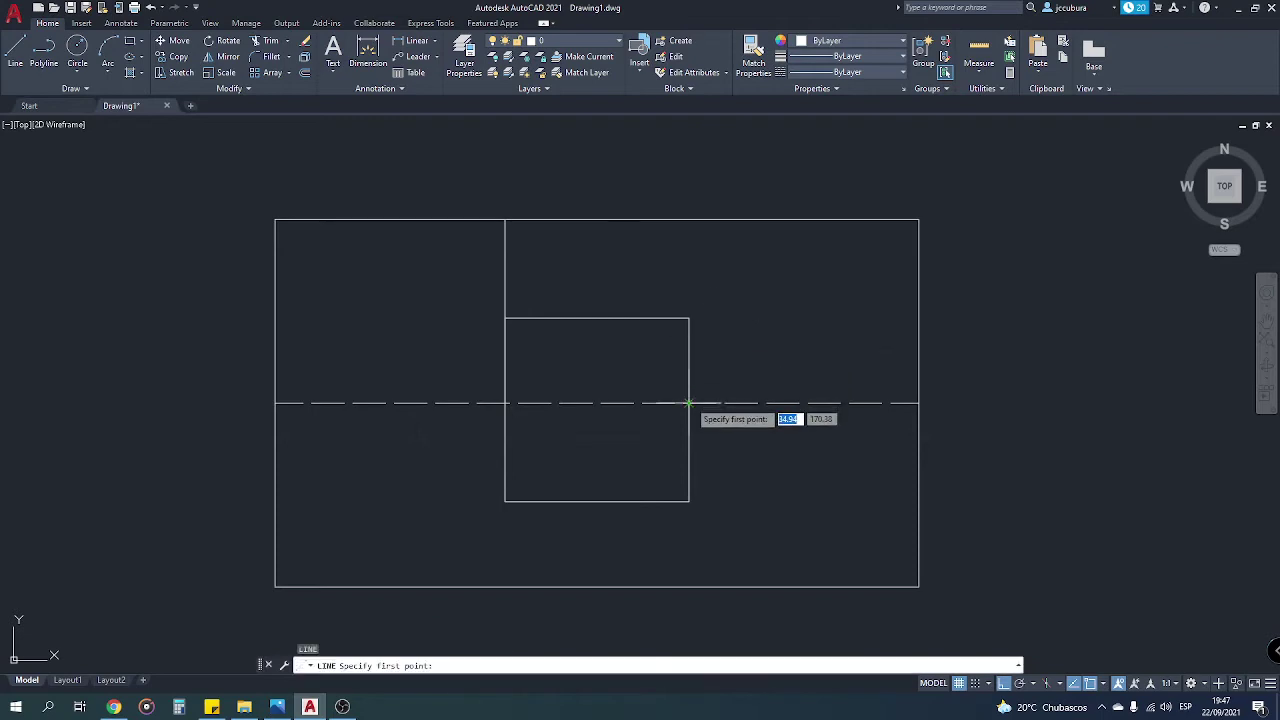
click(689, 403)
click(690, 218)
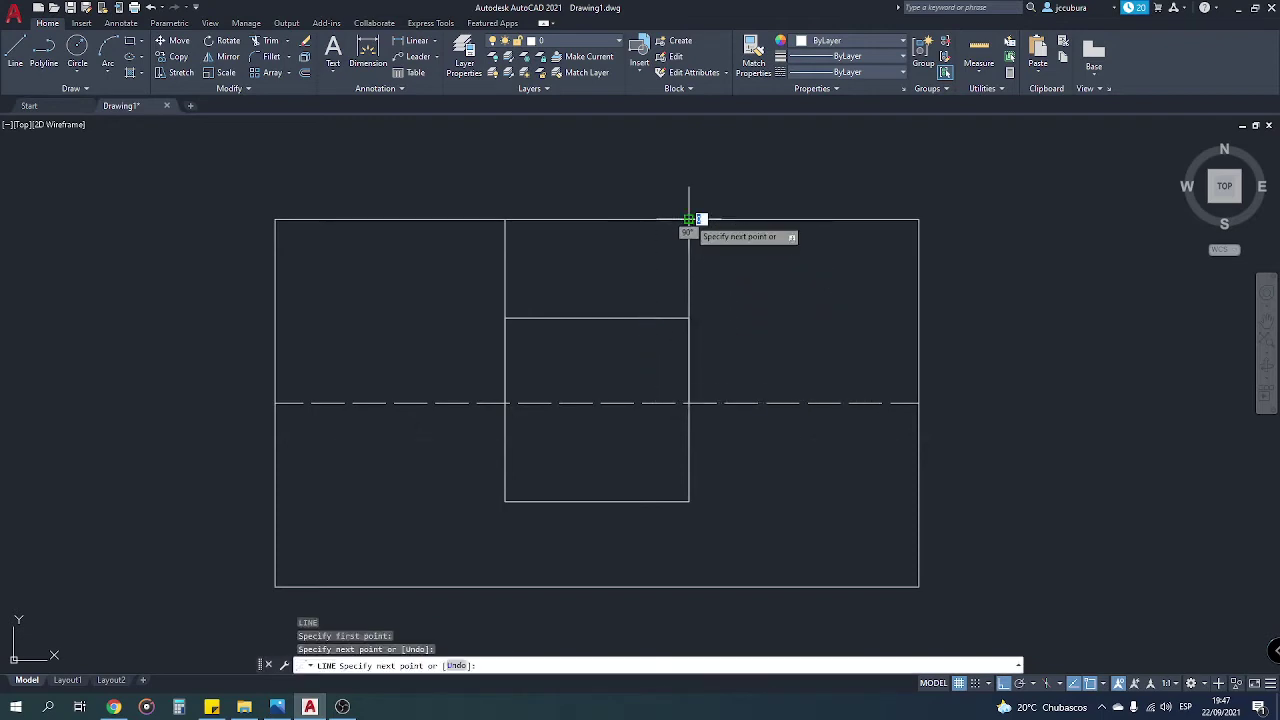
key(Escape)
key(Escape)
- Change the linetype of the two new vertical lines to ACAD_ISO02W100 and clear the selection
click(712, 262)
click(458, 276)
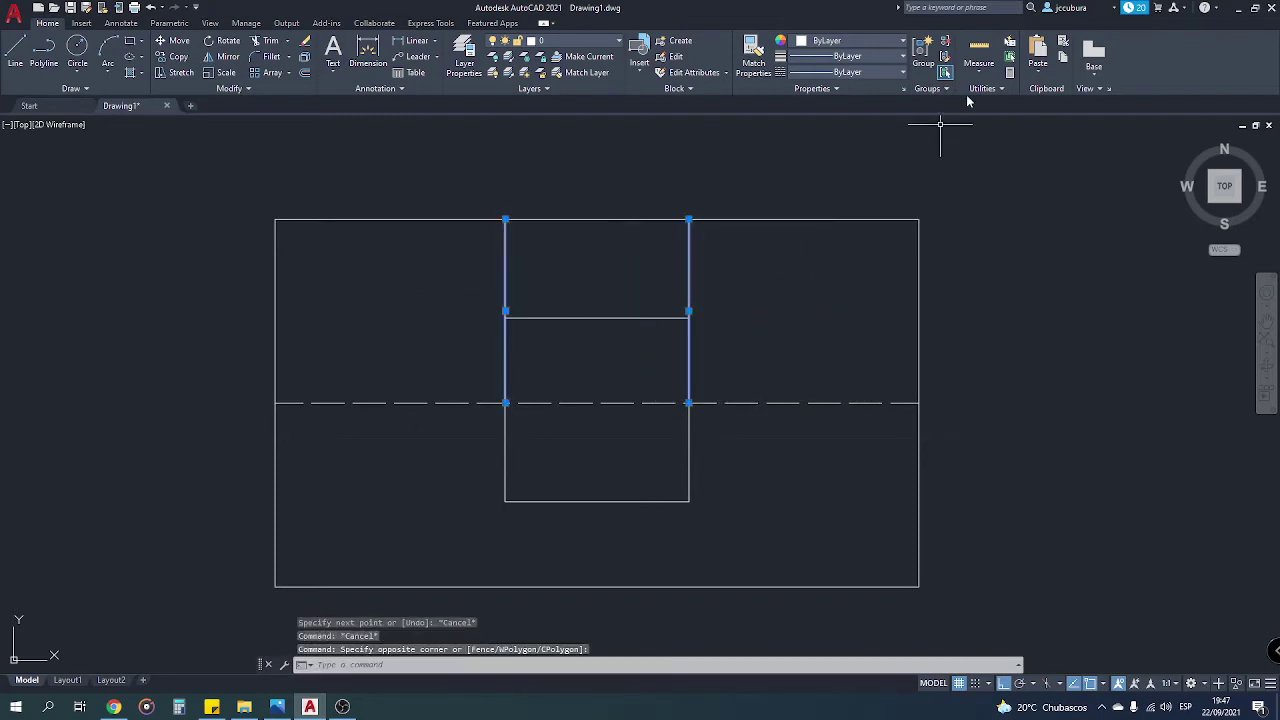
click(850, 73)
click(862, 121)
click(801, 298)
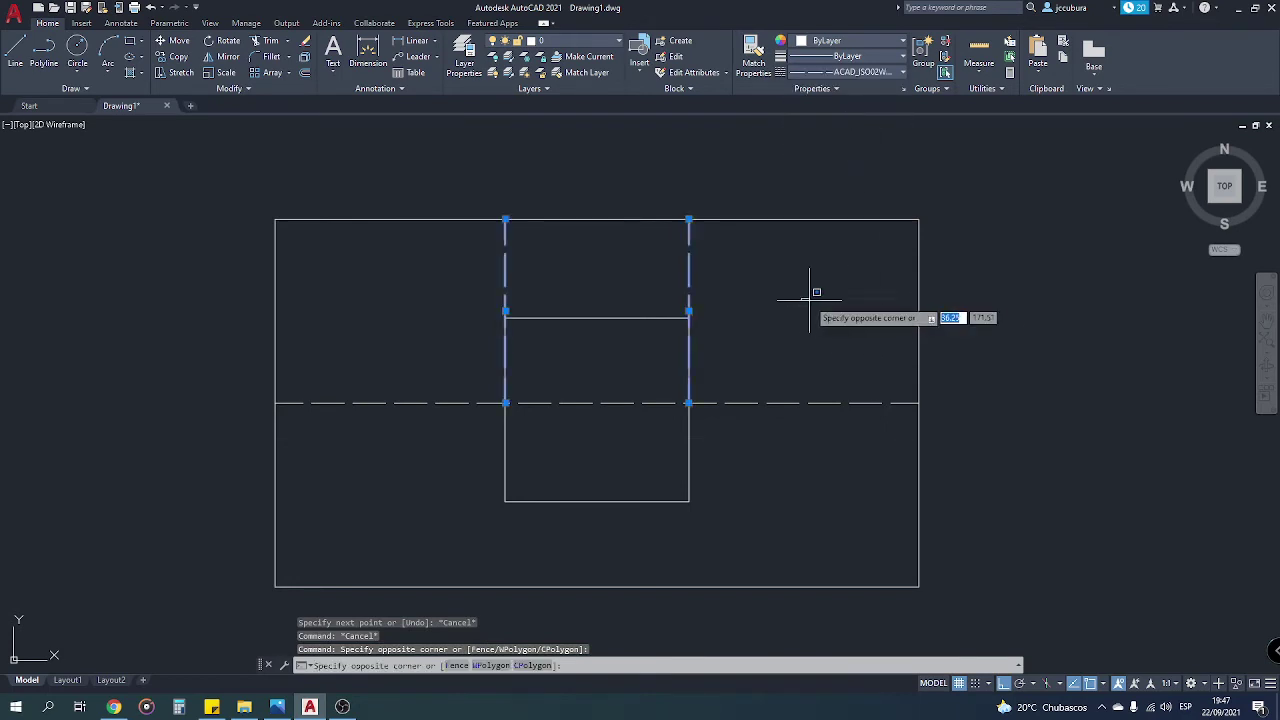
key(Escape)
key(Escape)
scroll(800, 297, down, 3)
scroll(657, 286, down, 1)
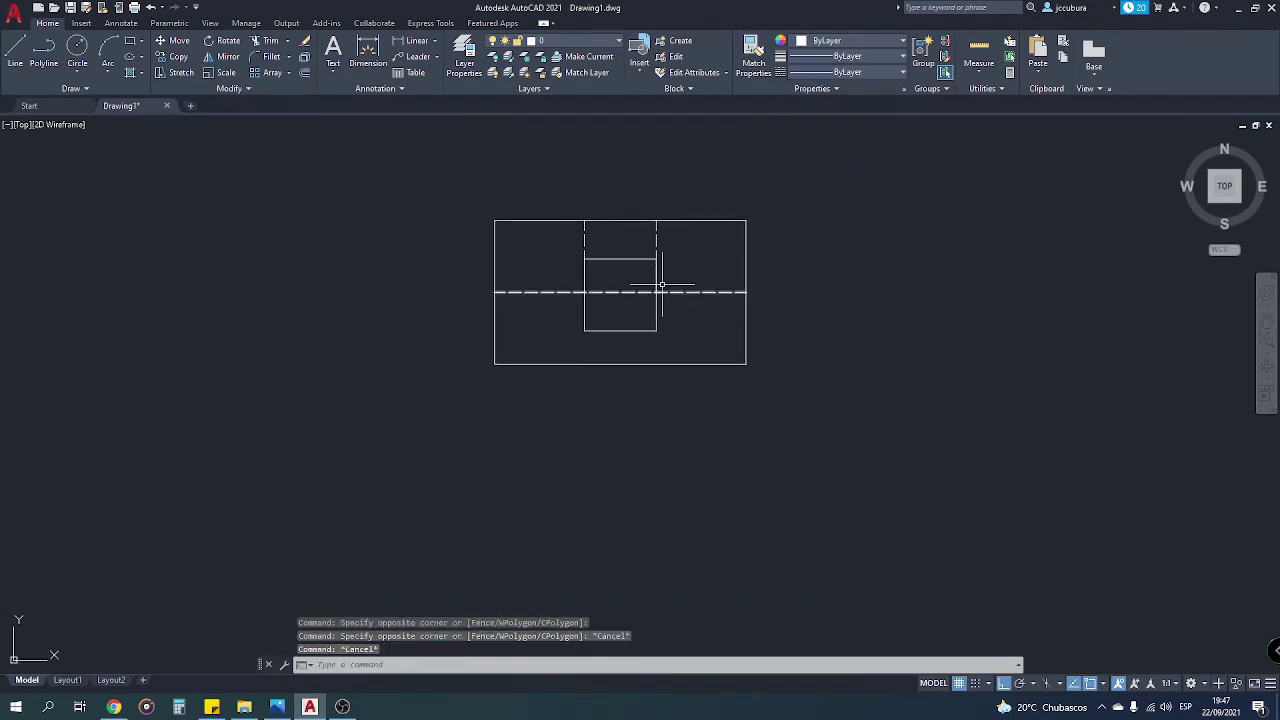
scroll(630, 268, up, 2)
scroll(855, 395, down, 2)
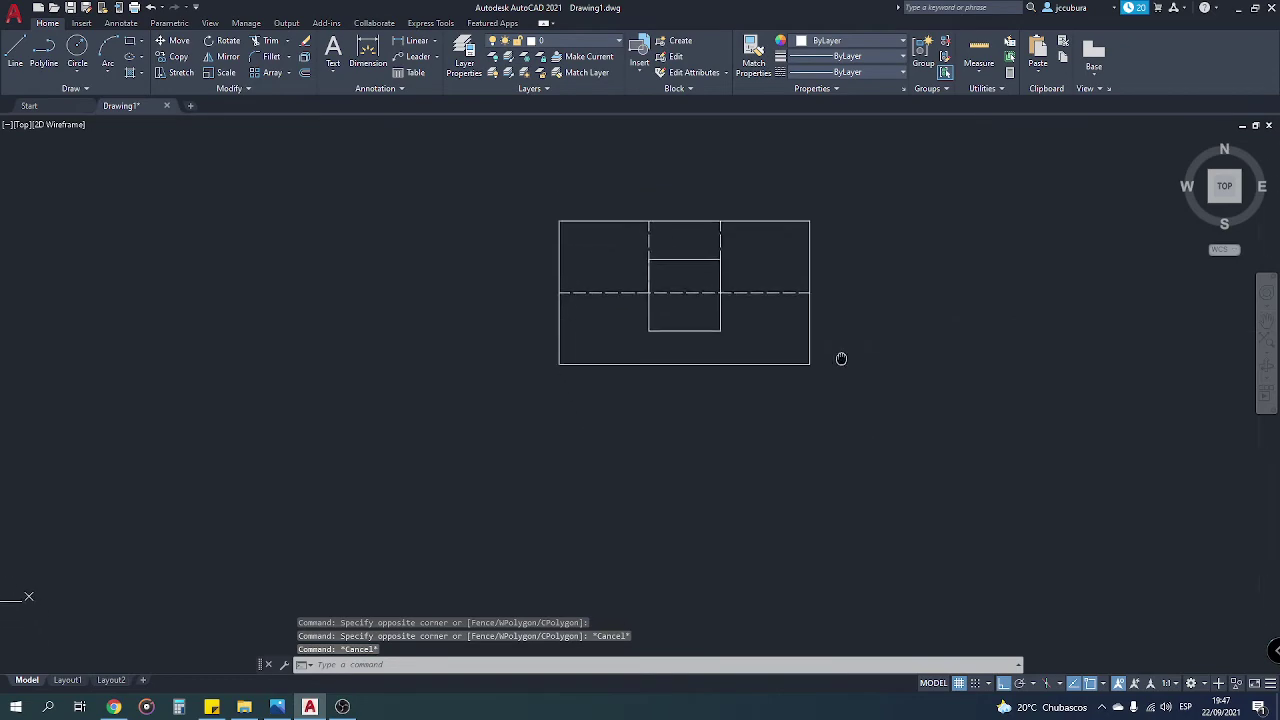
- Review the isometric reference in Photos again and return to AutoCAD, making room below the finished top view
click(277, 707)
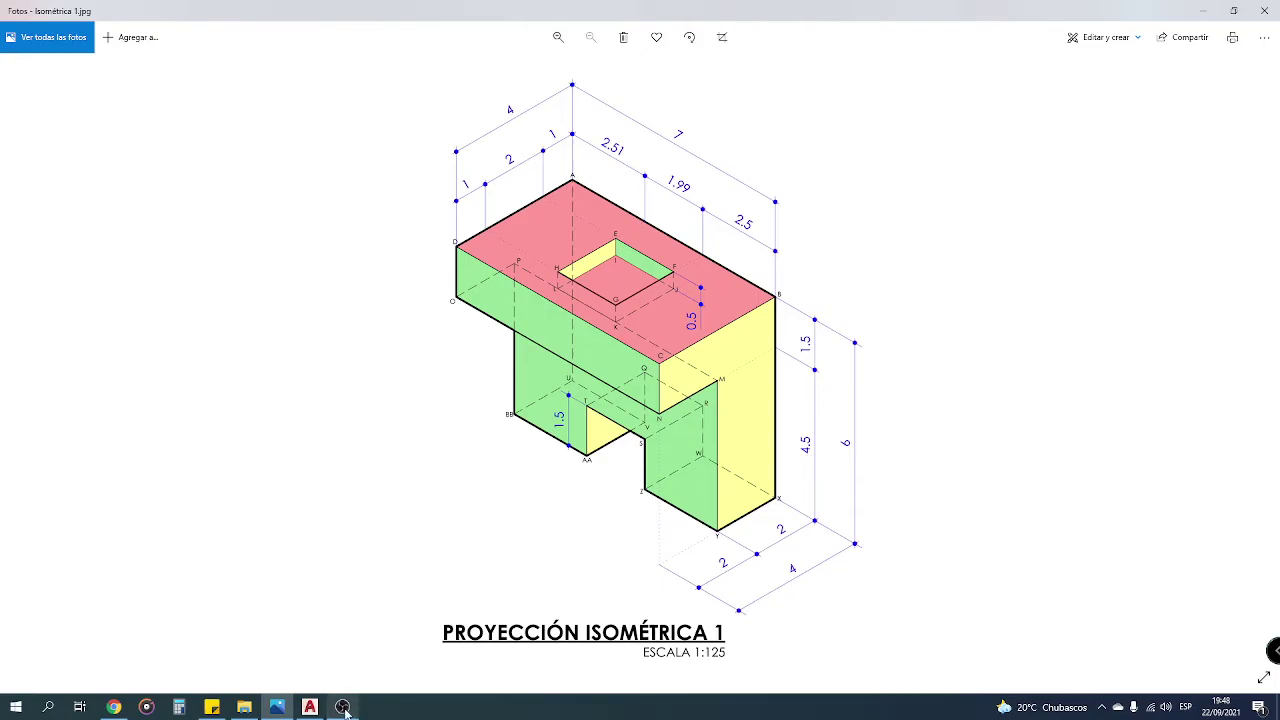
click(310, 707)
middle_drag(668, 502, 566, 449)
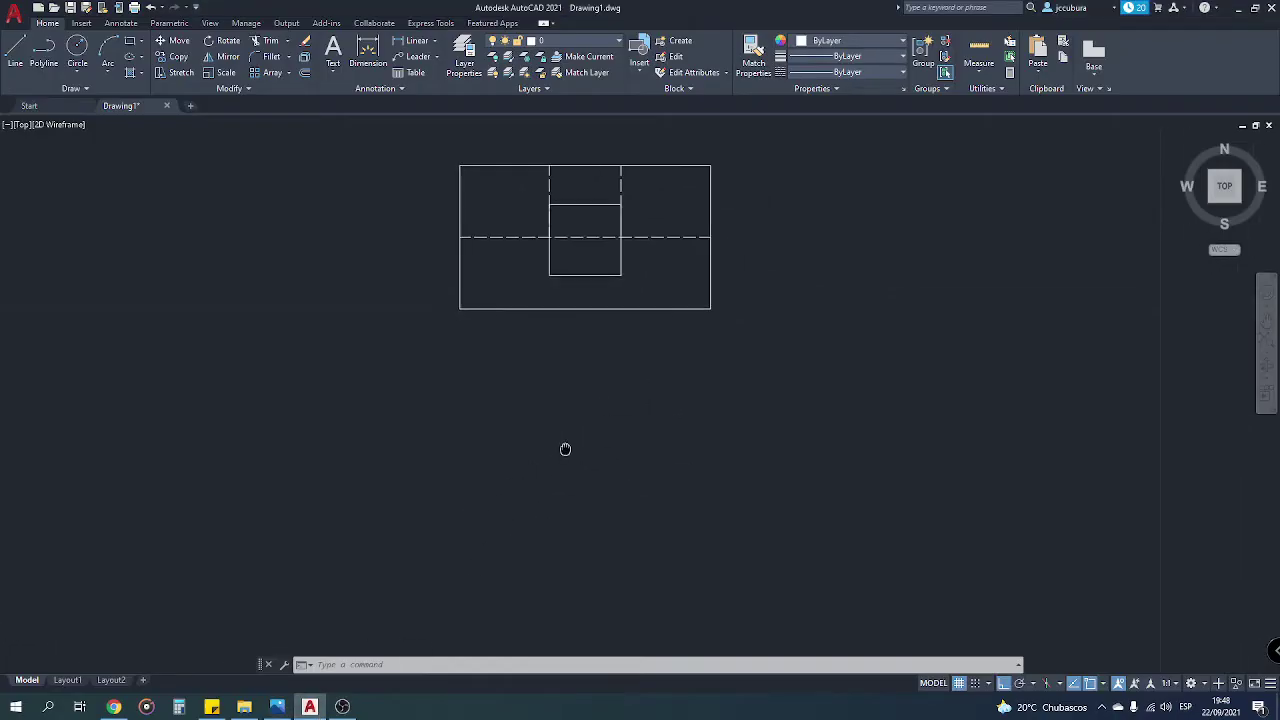